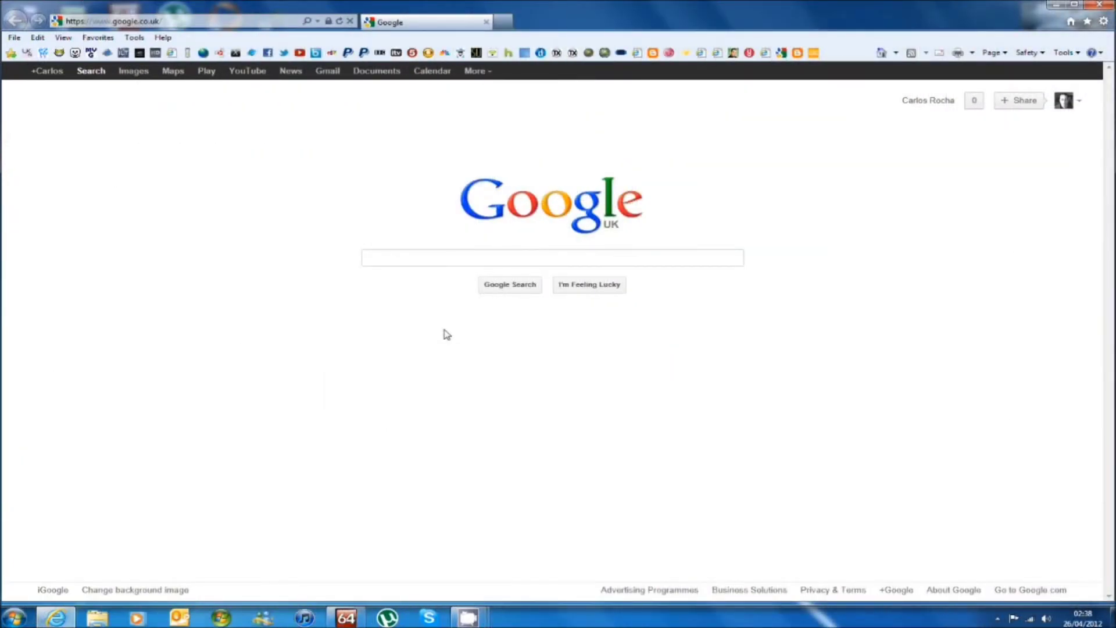
Search Google for 'imgburn' and go to the official site's download page for v2.5.7.0.
click(424, 260)
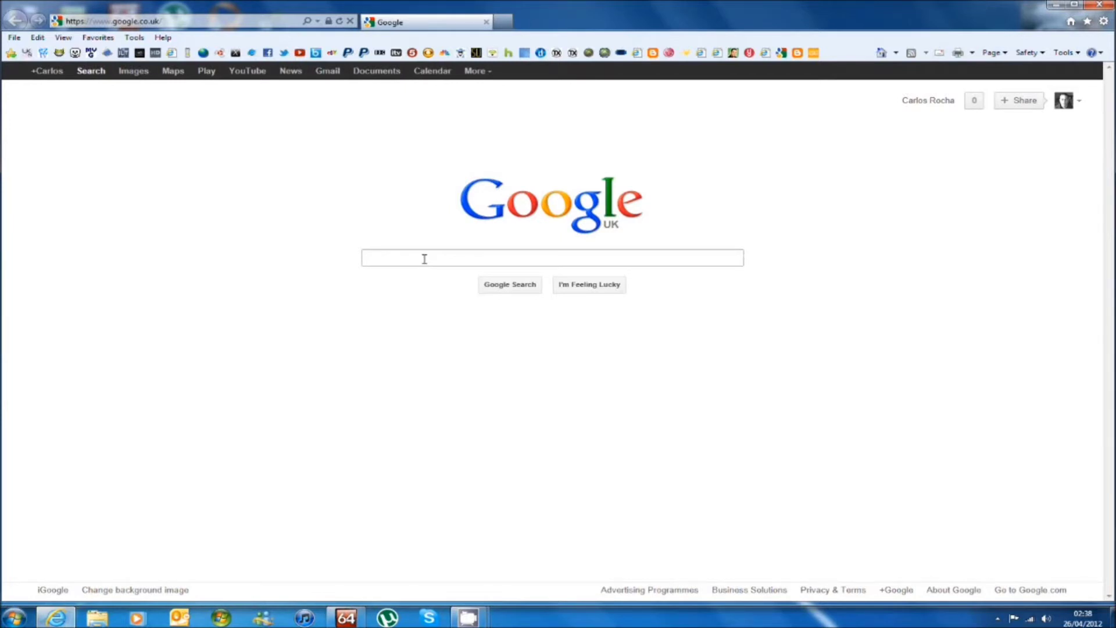
click(426, 258)
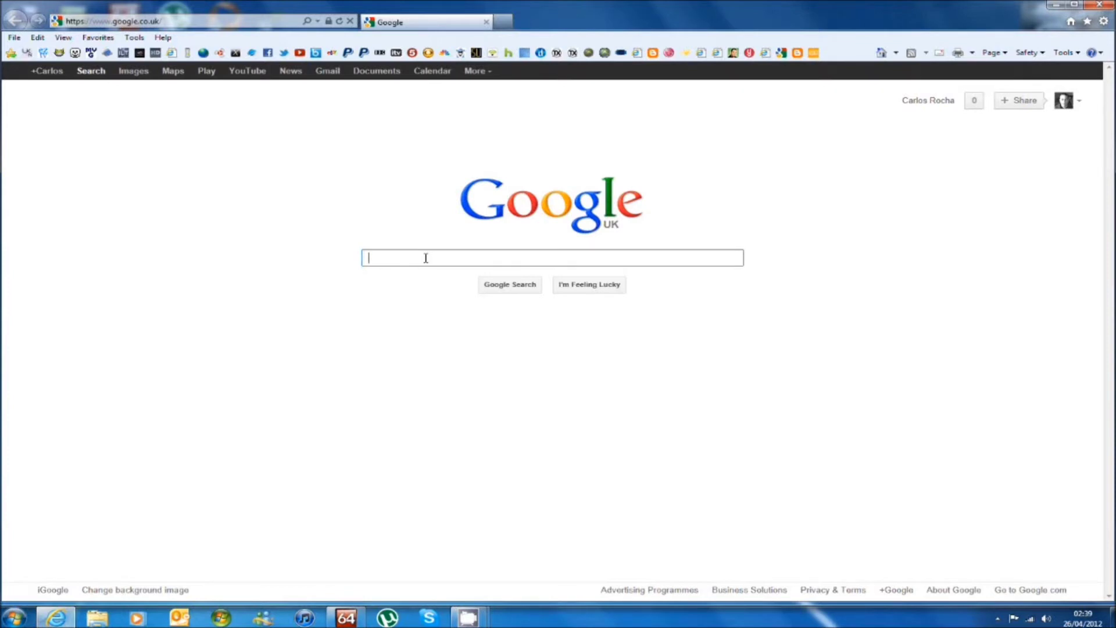
text(img)
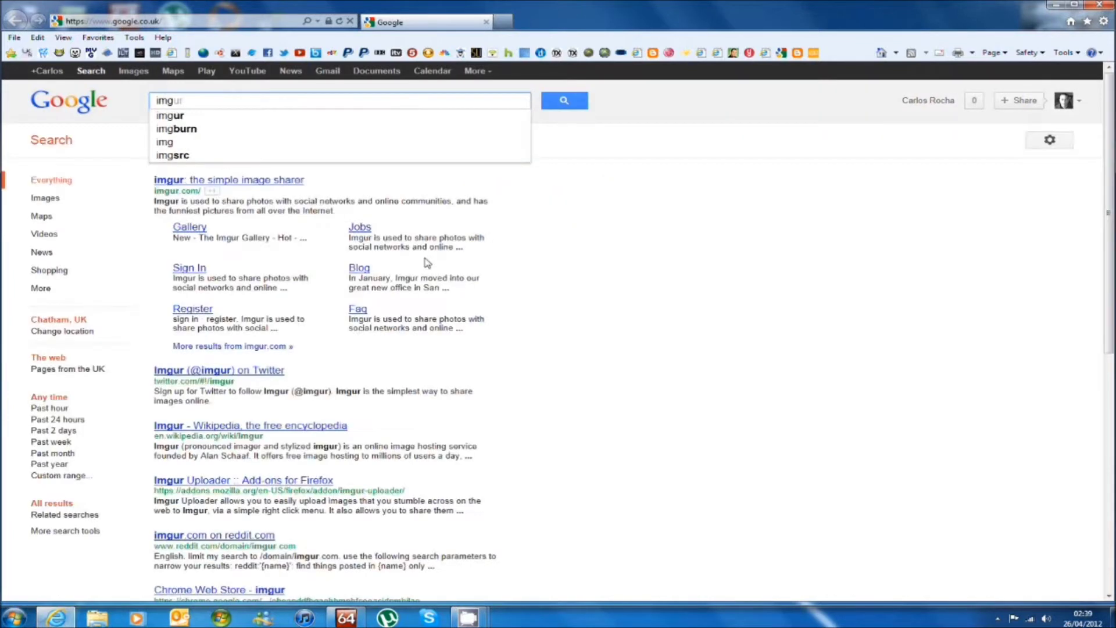
text(bur)
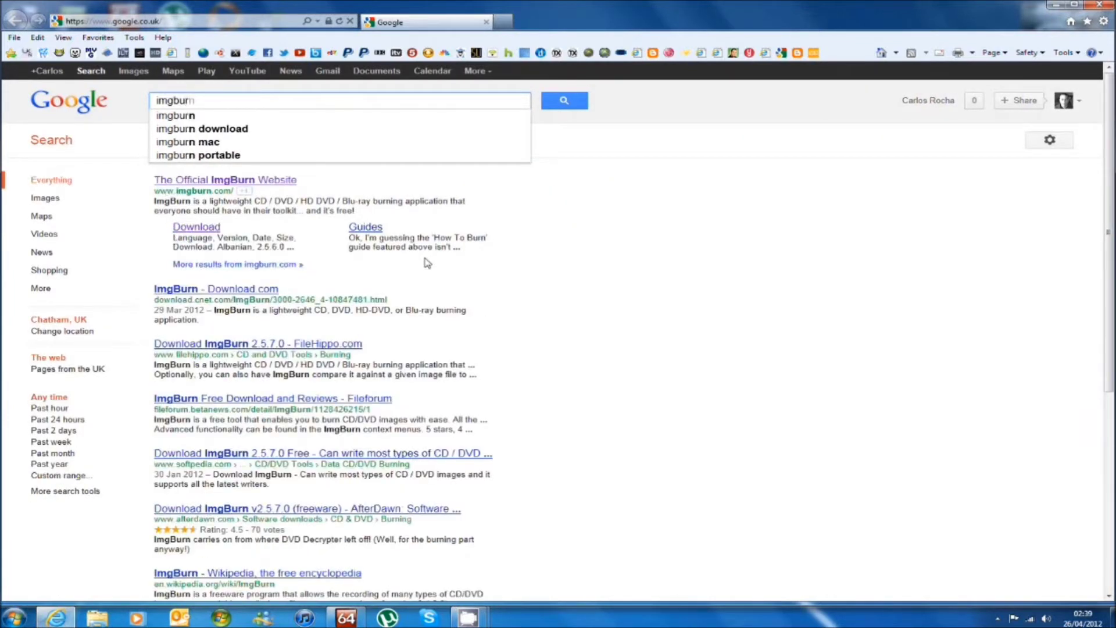
text(n)
key(Return)
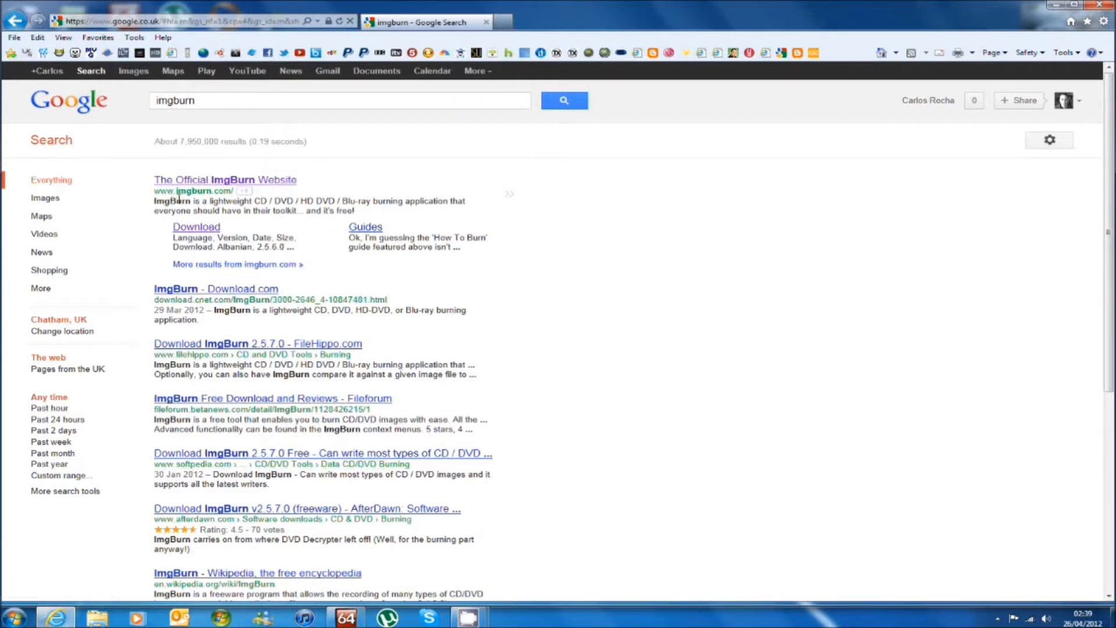
click(208, 232)
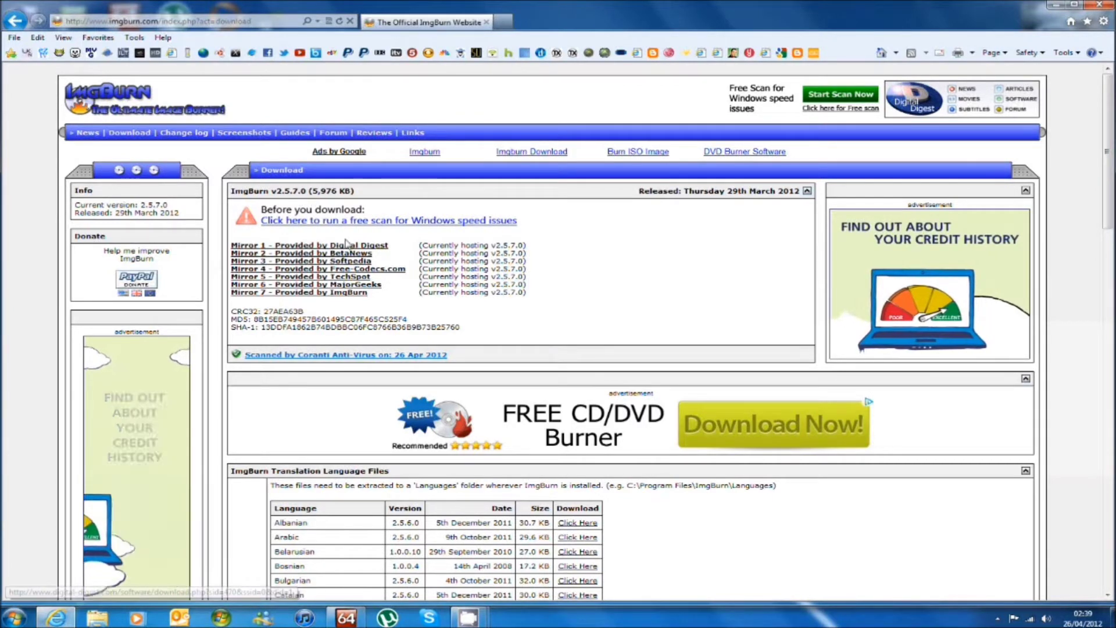
Save SetupImgBurn_2.5.7.0.exe from the Digital Digest mirror, then close Internet Explorer.
click(302, 248)
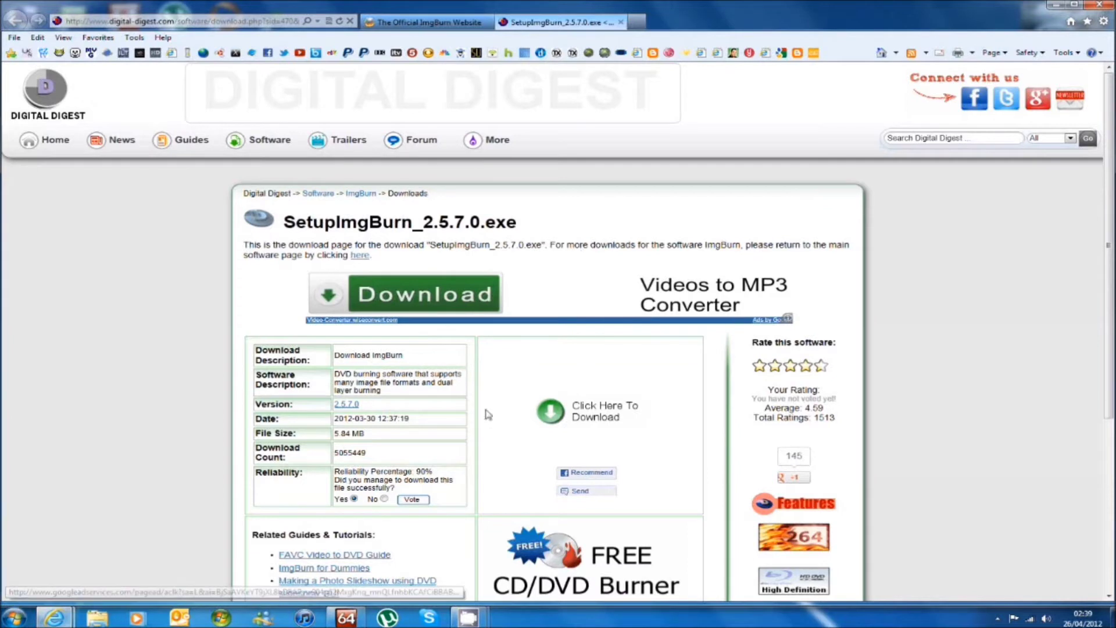
click(608, 420)
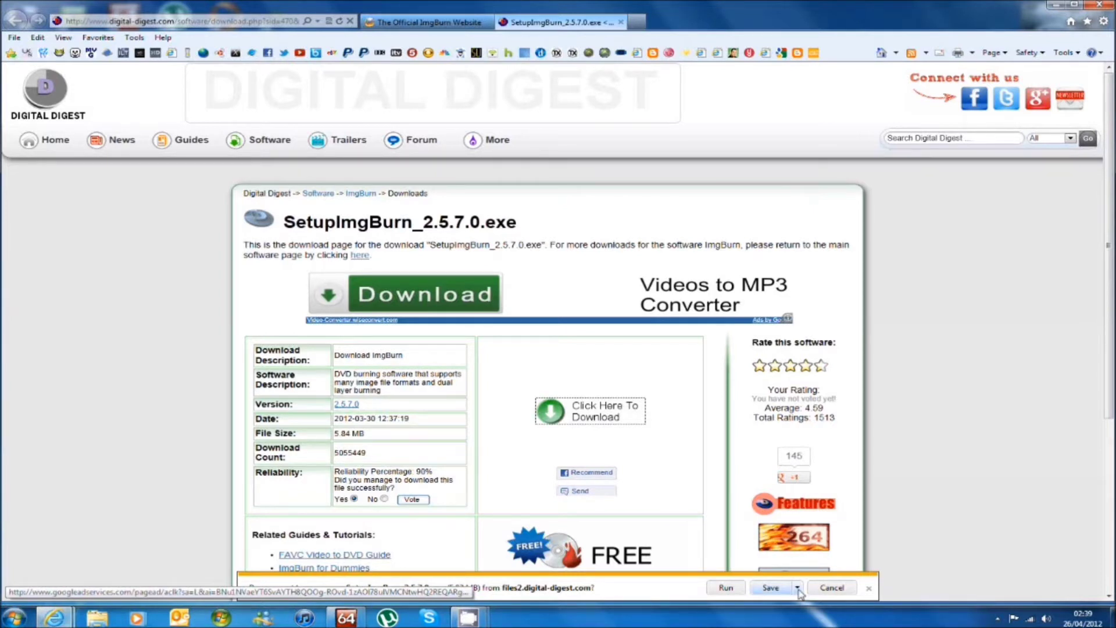
click(798, 589)
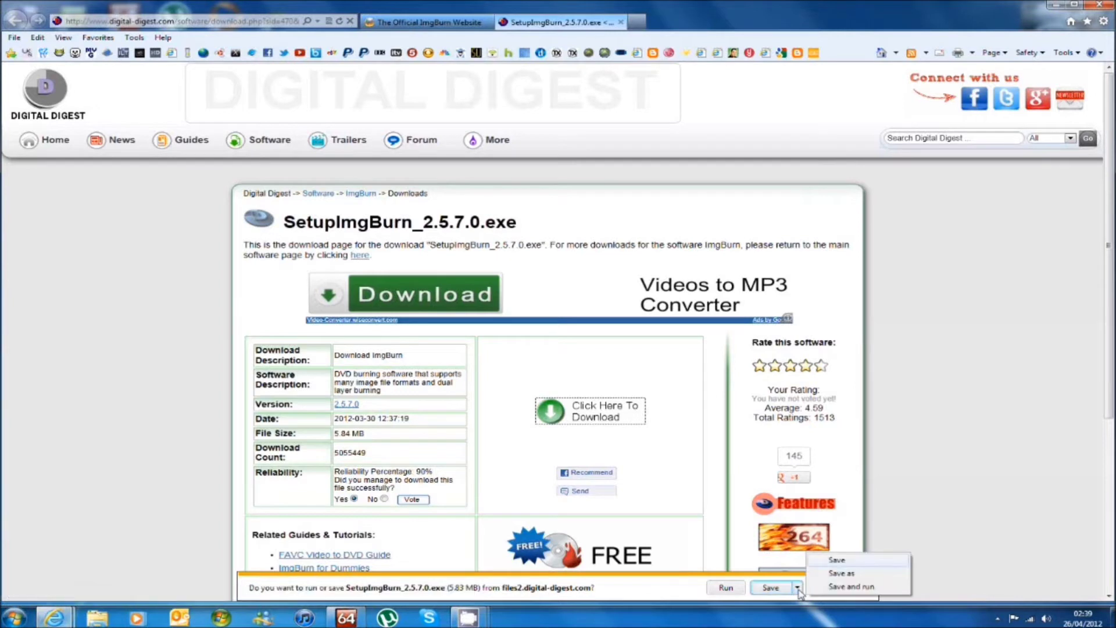
click(840, 575)
click(482, 367)
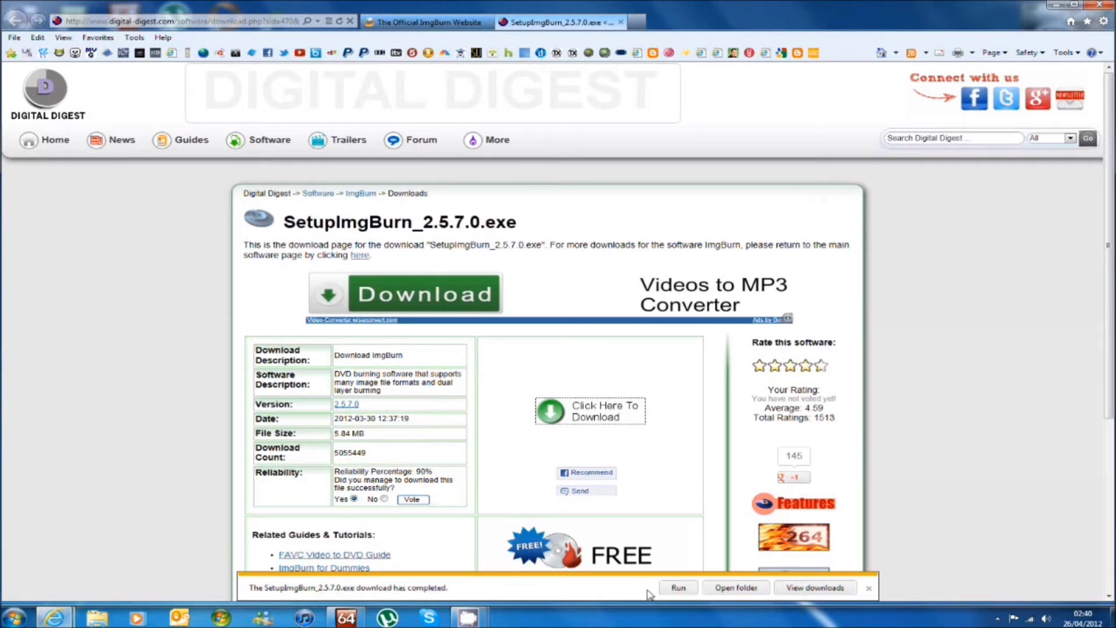
click(870, 590)
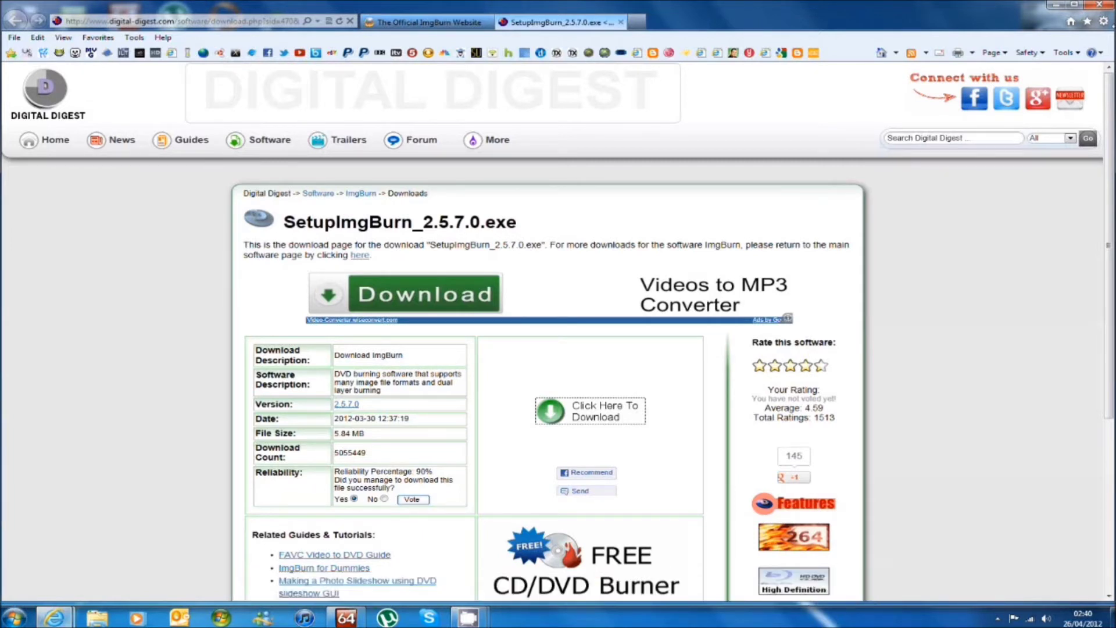
click(1101, 7)
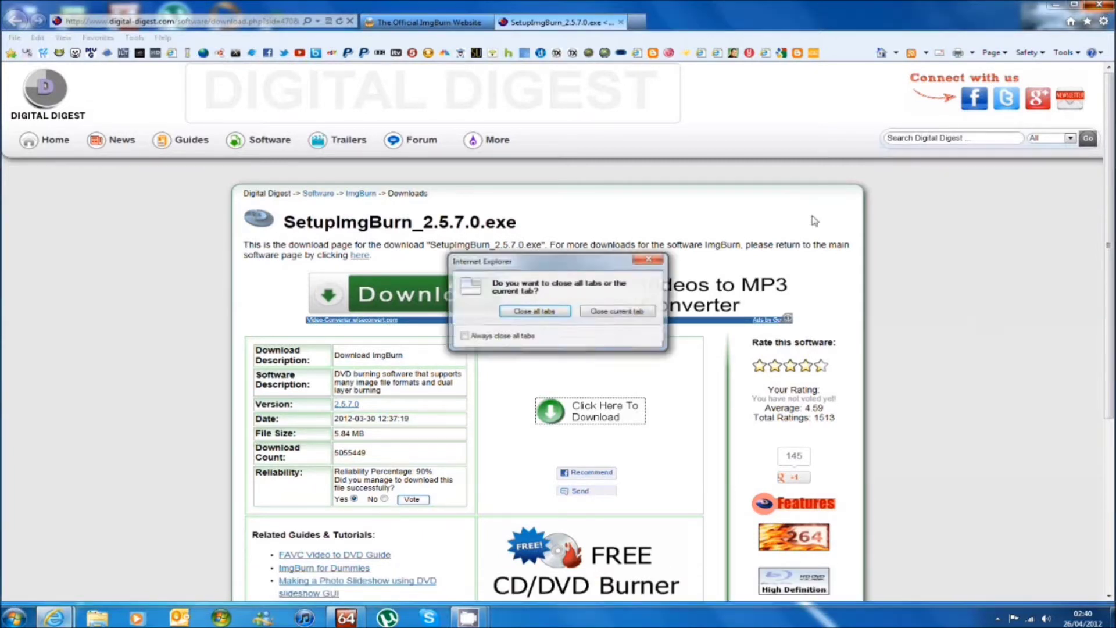
Close all browser tabs, browse to C: > Users > user folder > Downloads, and launch SetupImgBurn_2.5.7.0.
click(537, 308)
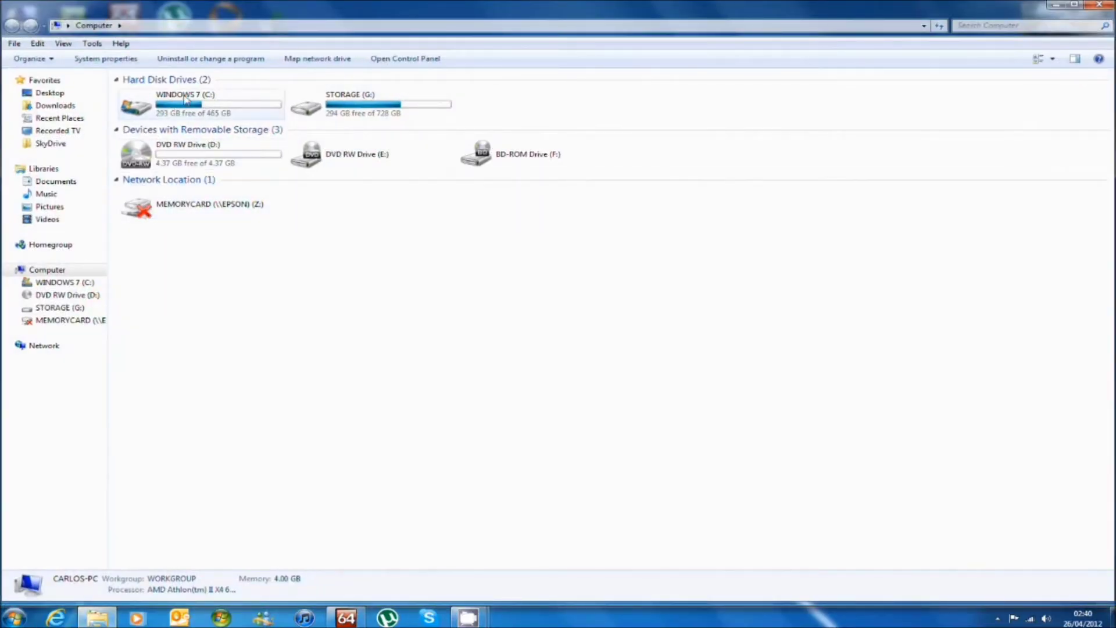
double_click(191, 101)
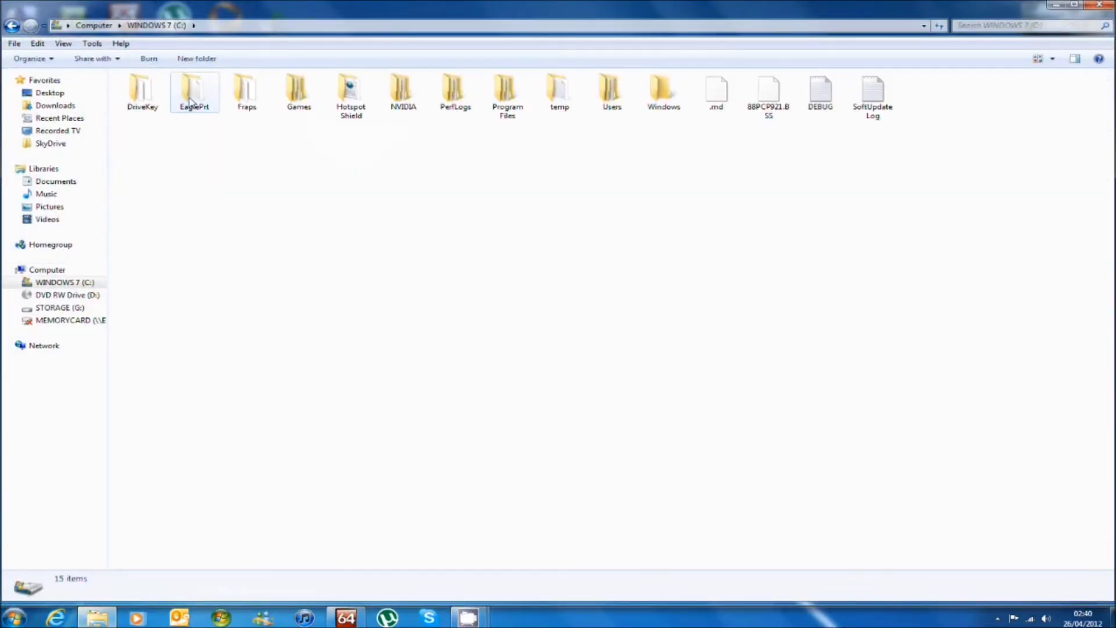
double_click(623, 93)
double_click(142, 93)
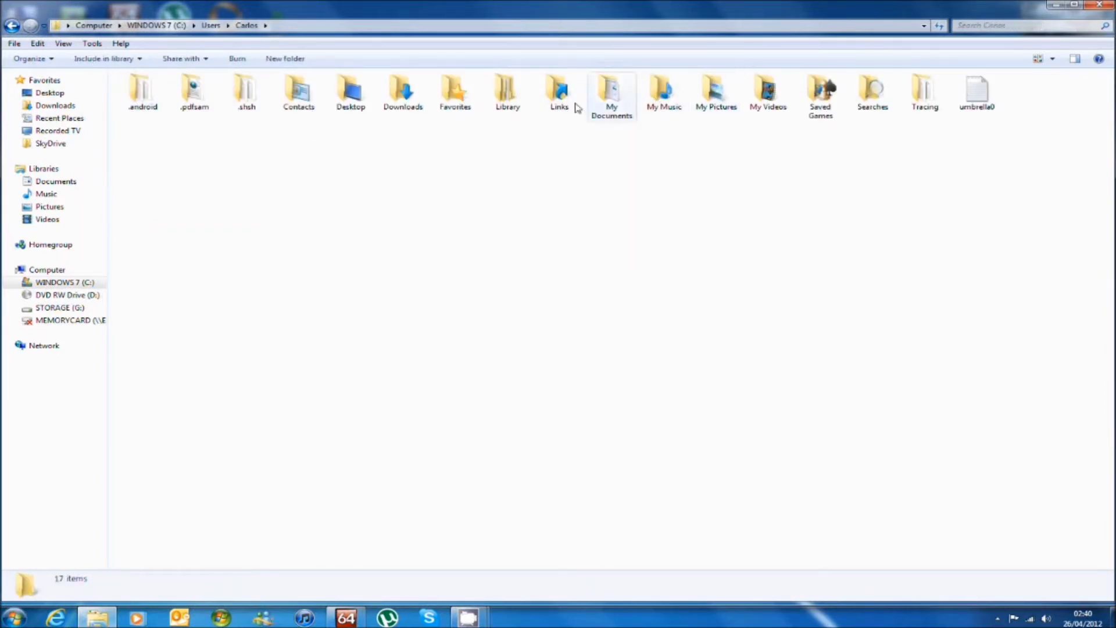
double_click(402, 94)
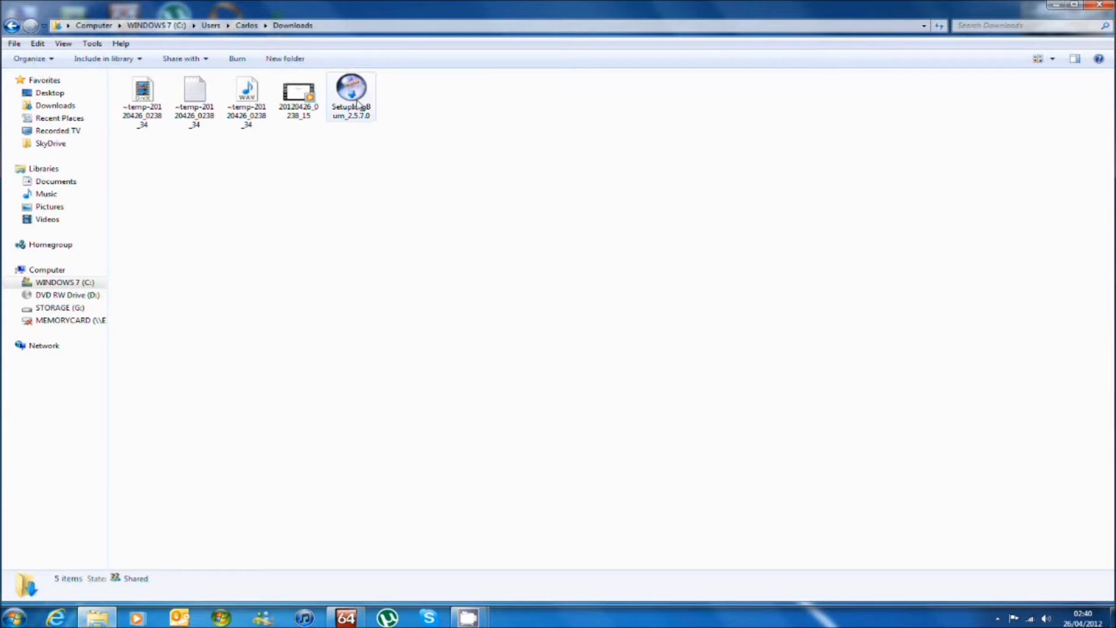
mouse_move(354, 104)
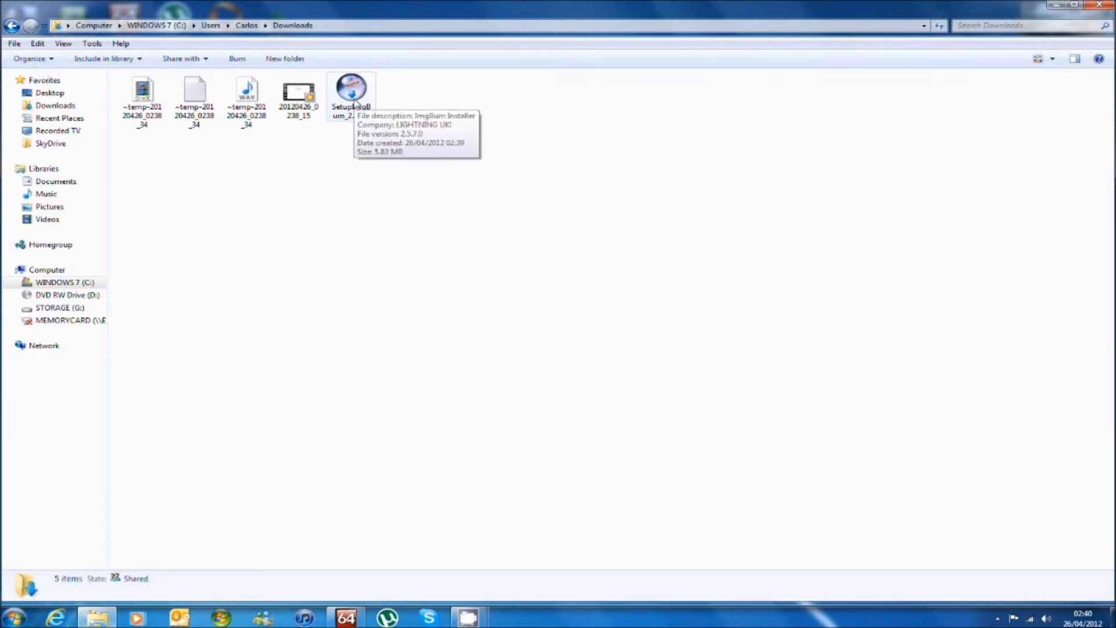
double_click(352, 93)
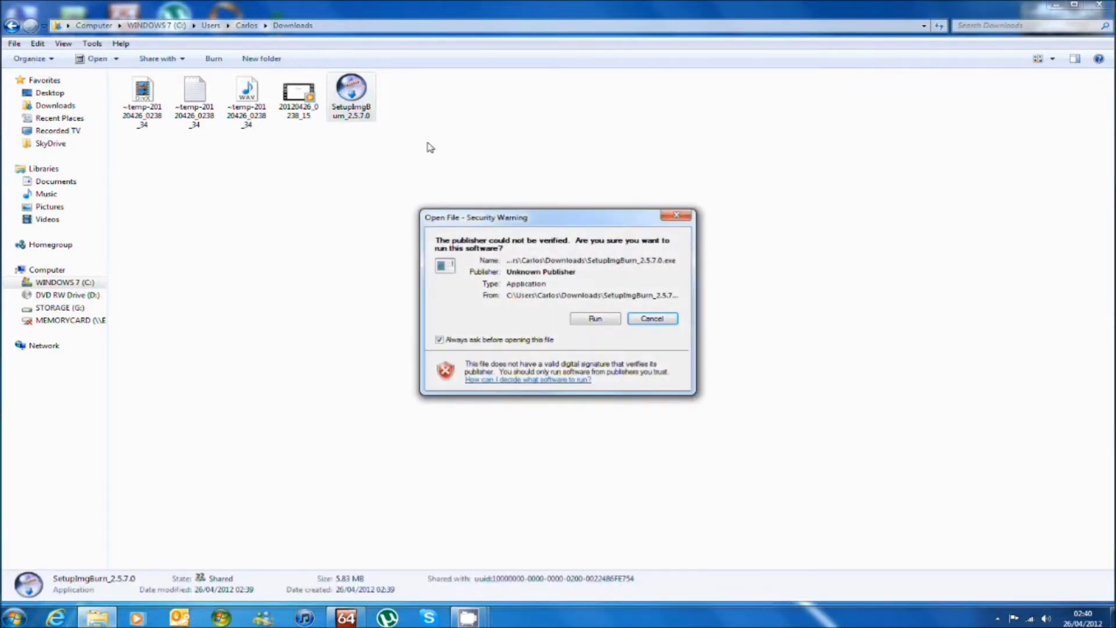
Allow the installer to run, accept the ImgBurn licence agreement, and continue to component selection.
click(594, 319)
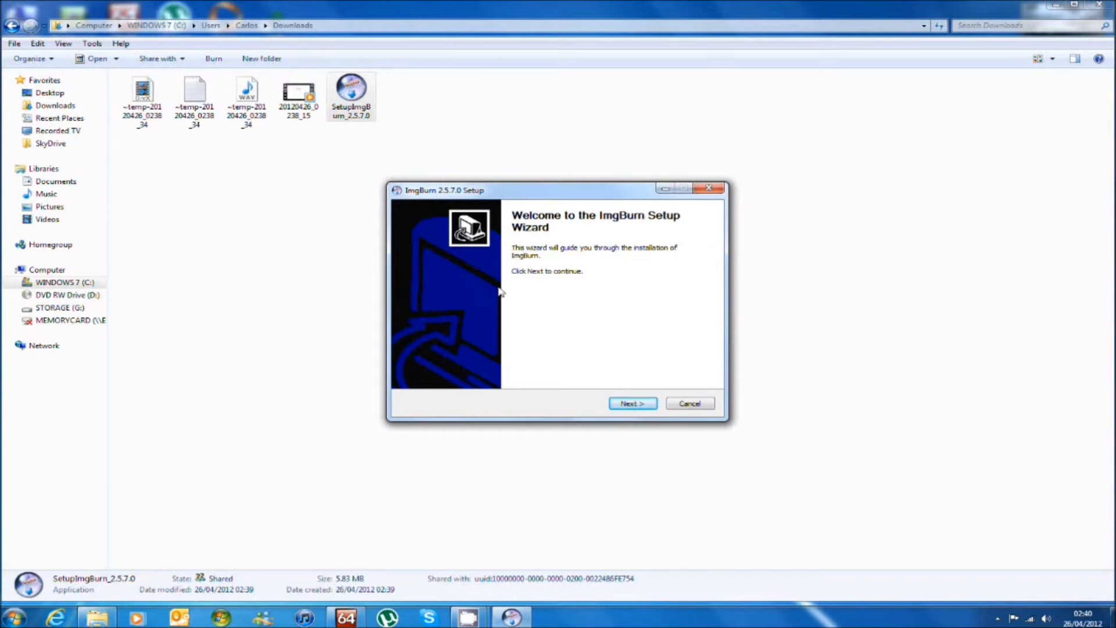
click(627, 405)
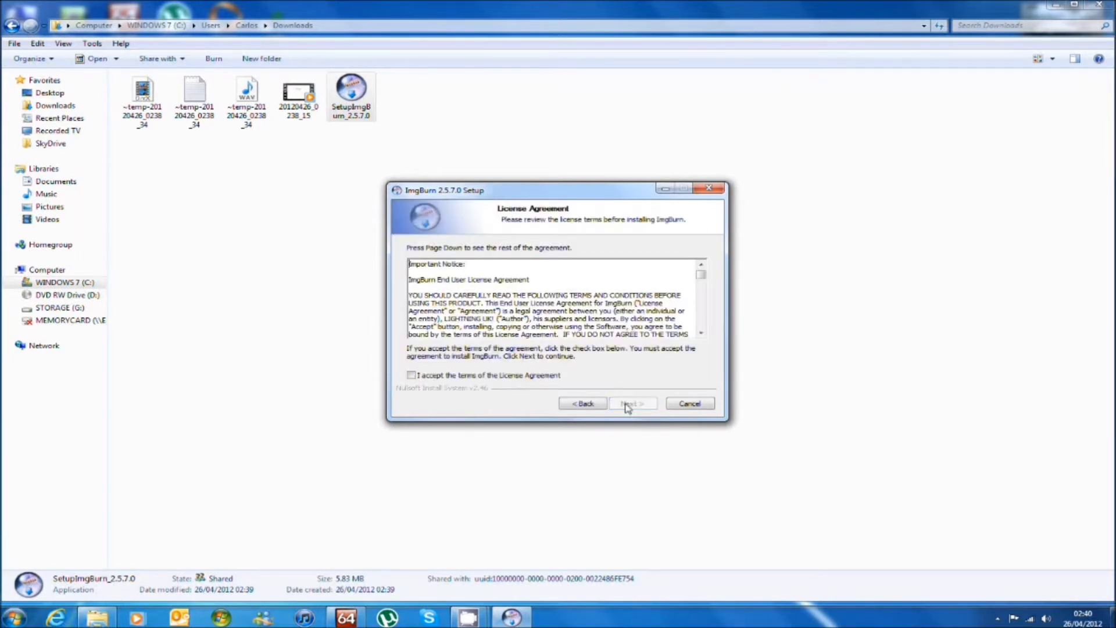
click(457, 377)
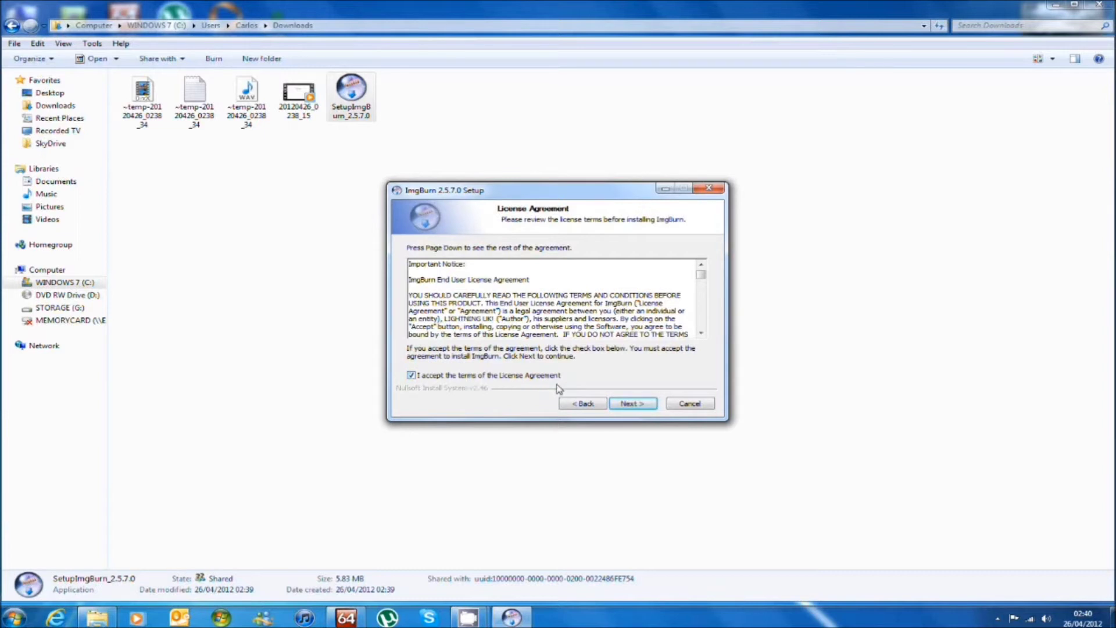
click(629, 404)
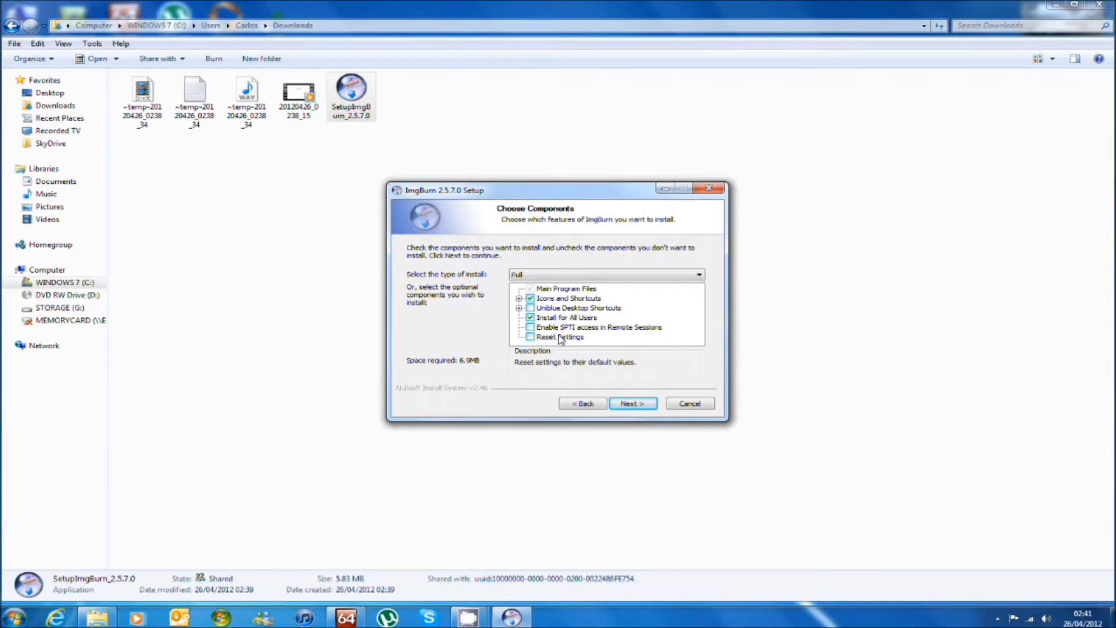
click(519, 308)
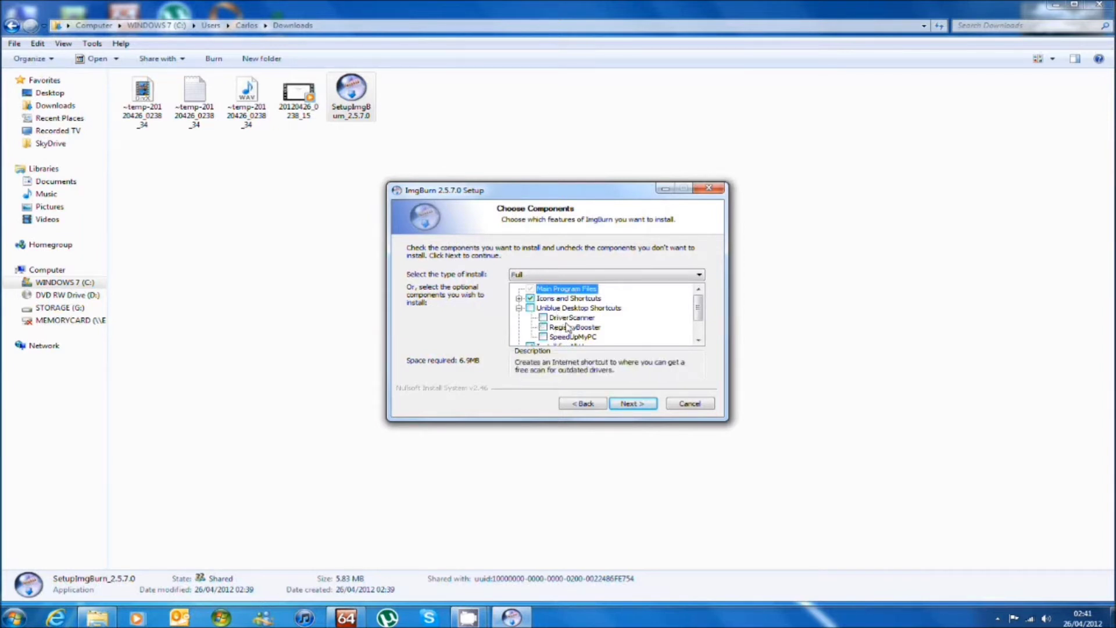
click(519, 308)
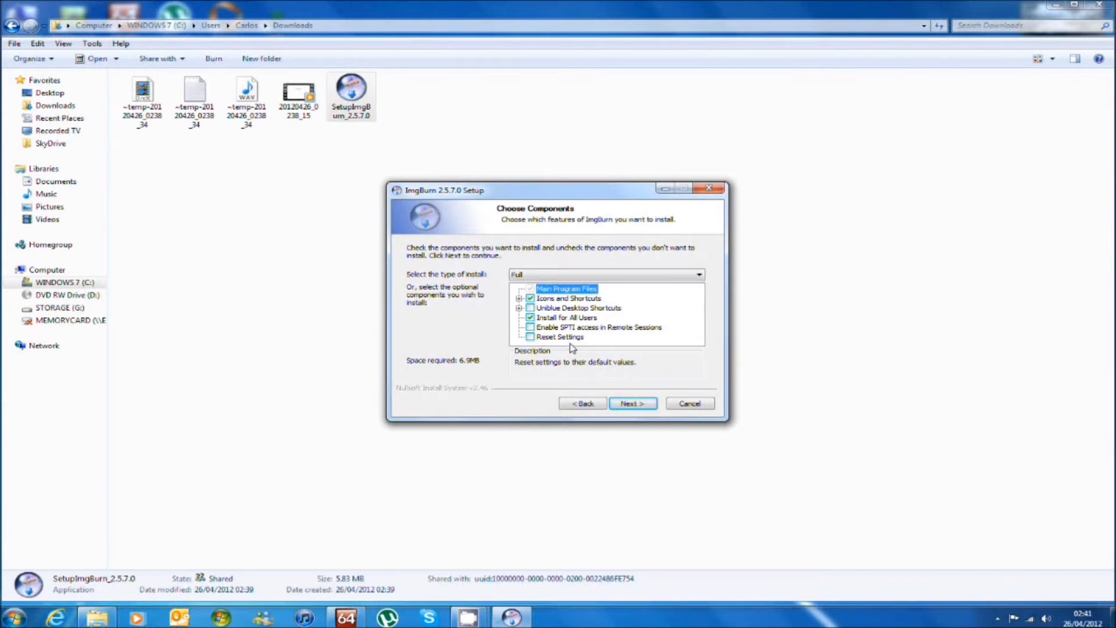
click(633, 403)
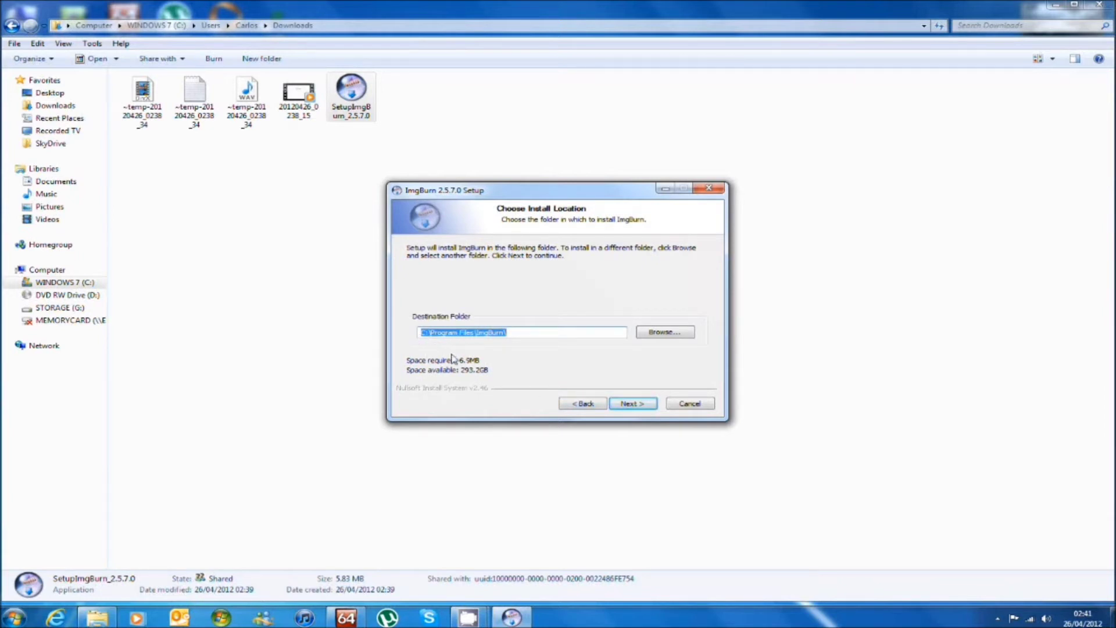
Keep the default install location and Start Menu folder, decline all three Ask Toolbar offers, and install ImgBurn.
click(633, 404)
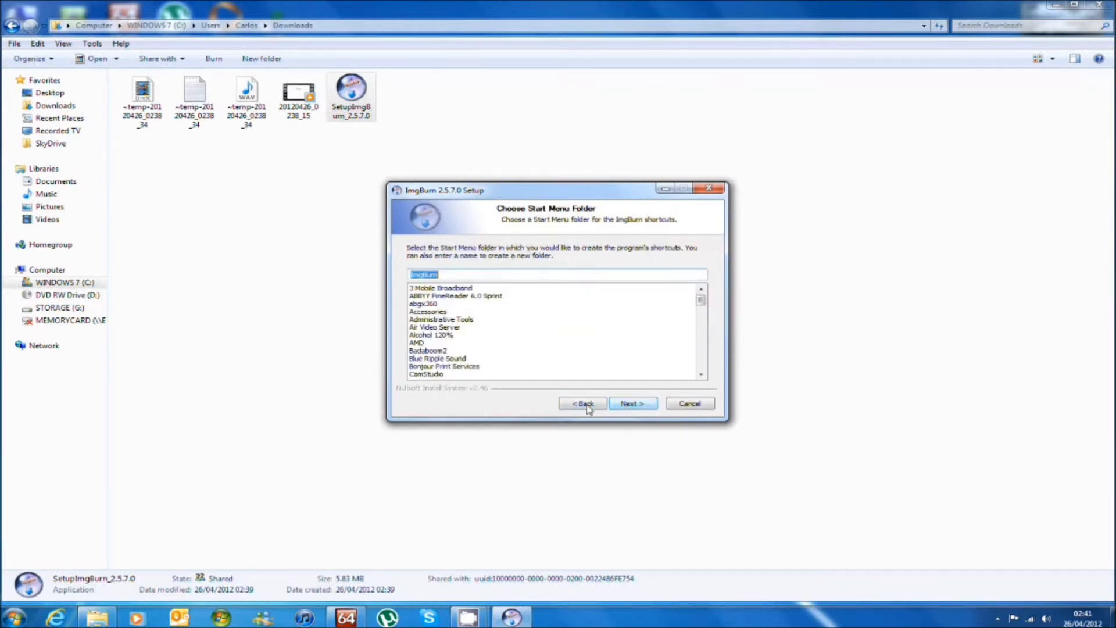
click(627, 409)
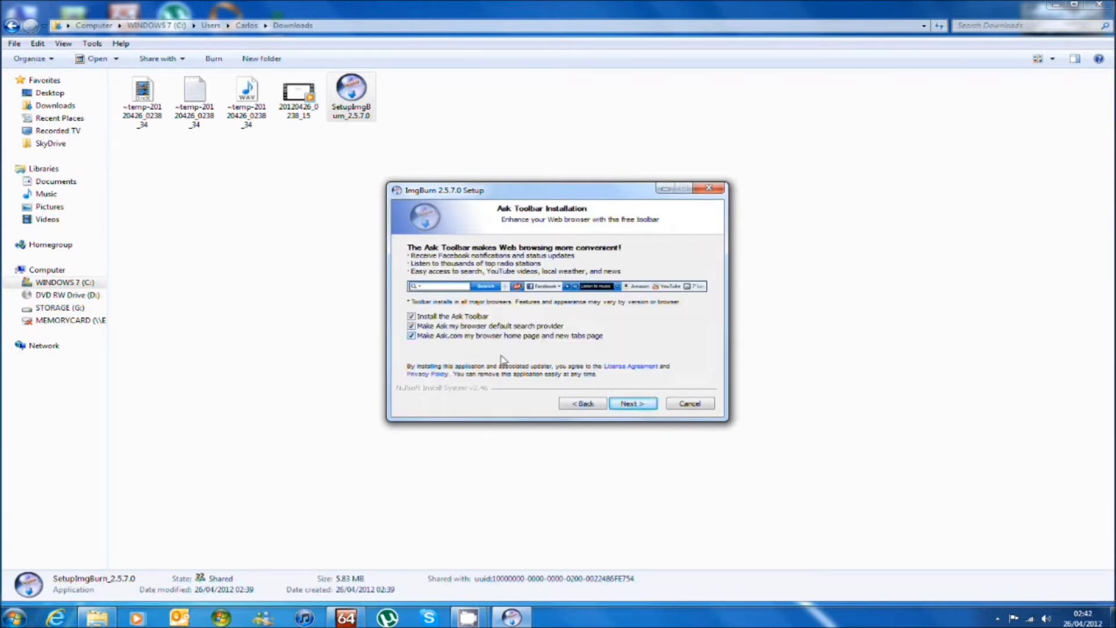
click(411, 336)
click(411, 325)
click(411, 316)
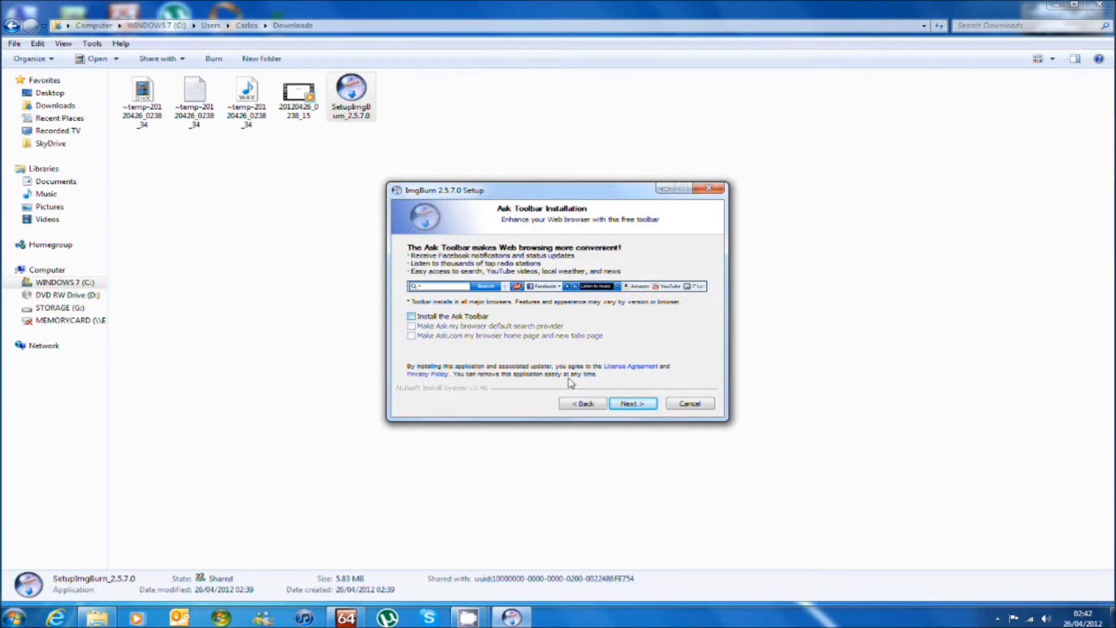
click(643, 407)
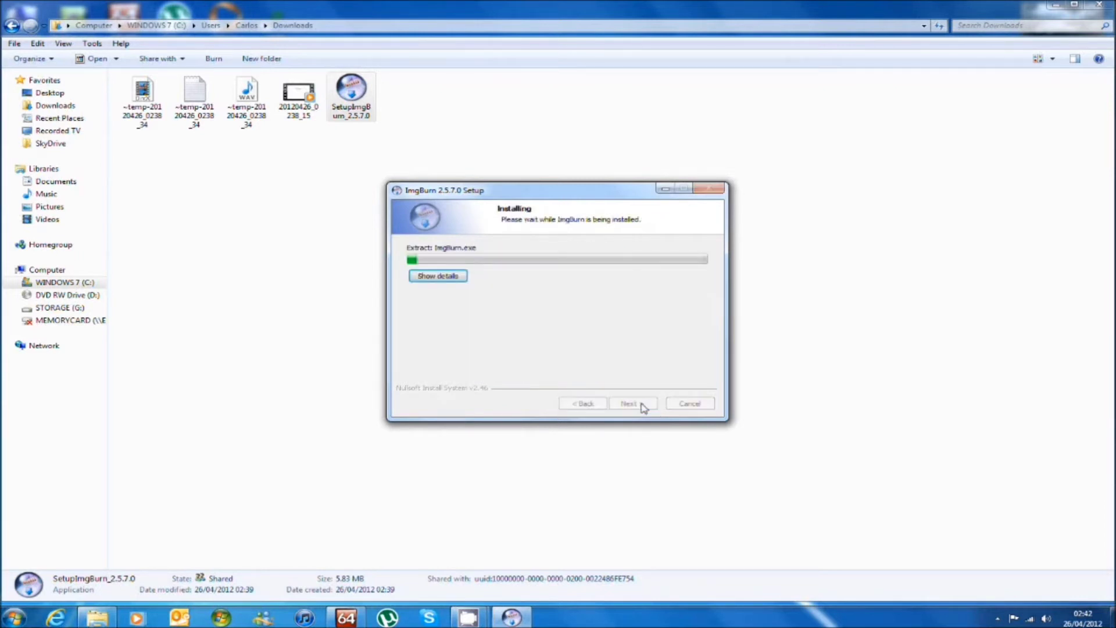
click(438, 277)
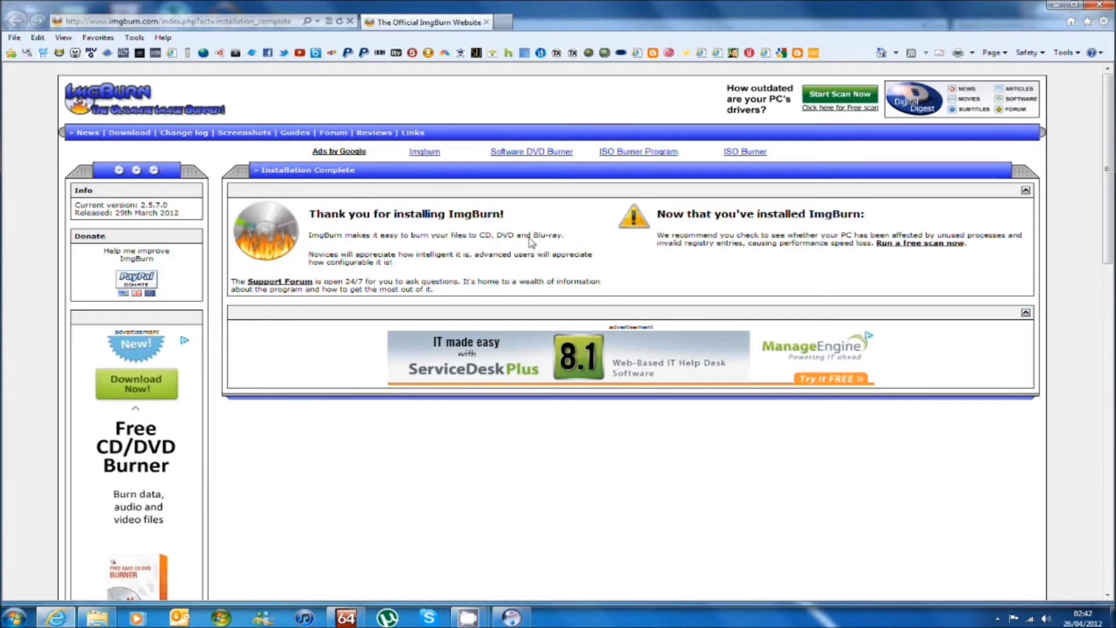
Close the ImgBurn Installation Complete web page in Internet Explorer.
click(1101, 4)
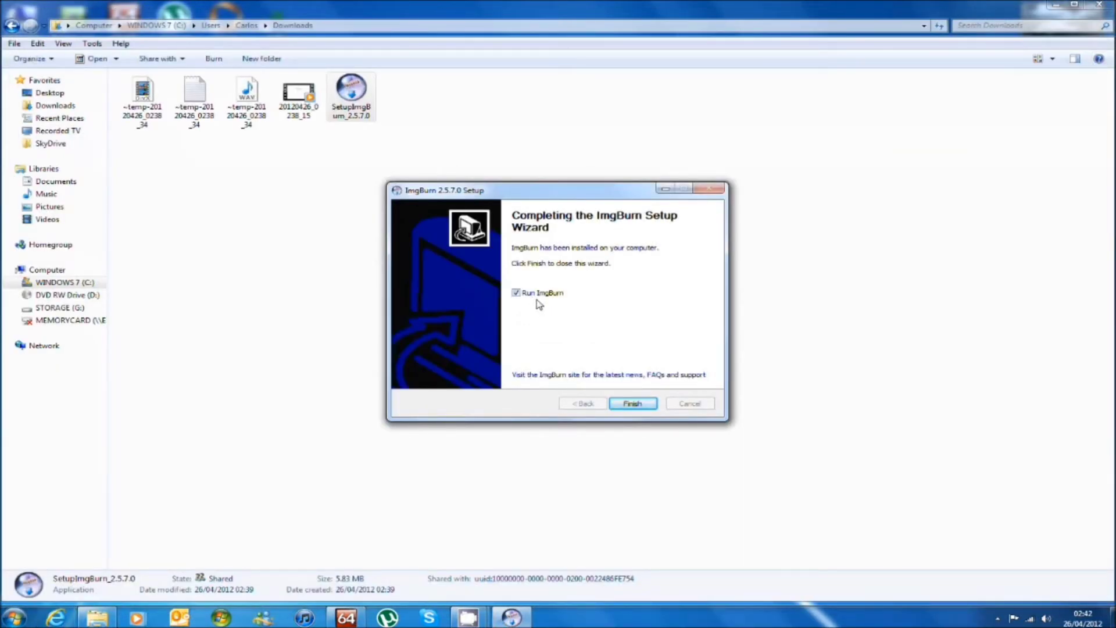
Finish setup to launch ImgBurn, move its window toward the centre, and choose Write files/folders to disc.
click(646, 409)
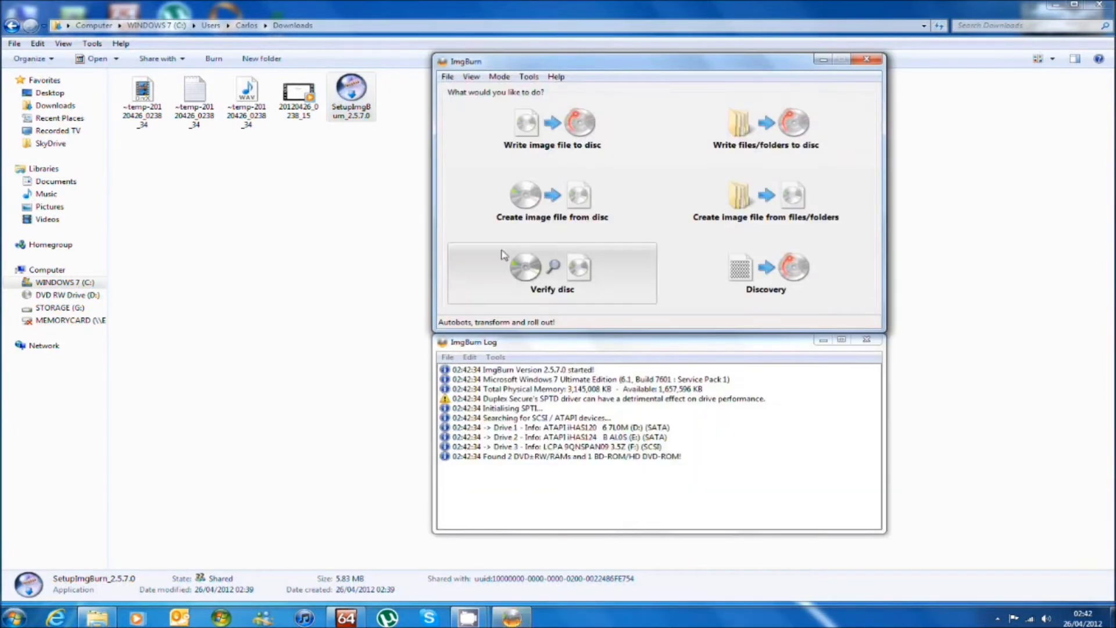
drag(588, 68, 487, 81)
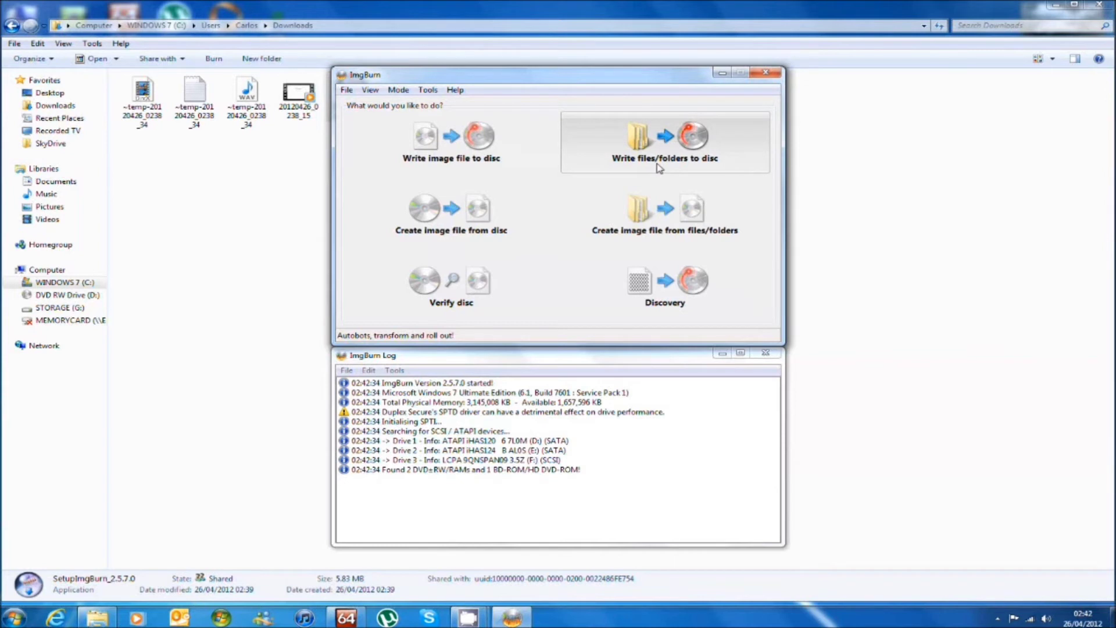
click(684, 142)
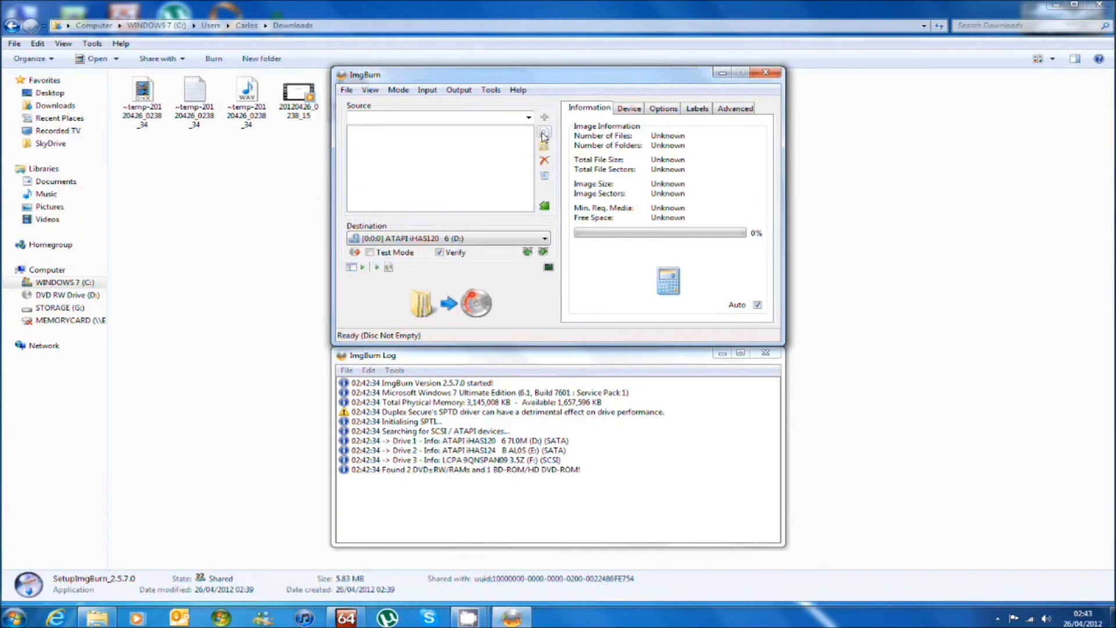
Bring up the file browser to pick the disc's source file.
click(544, 136)
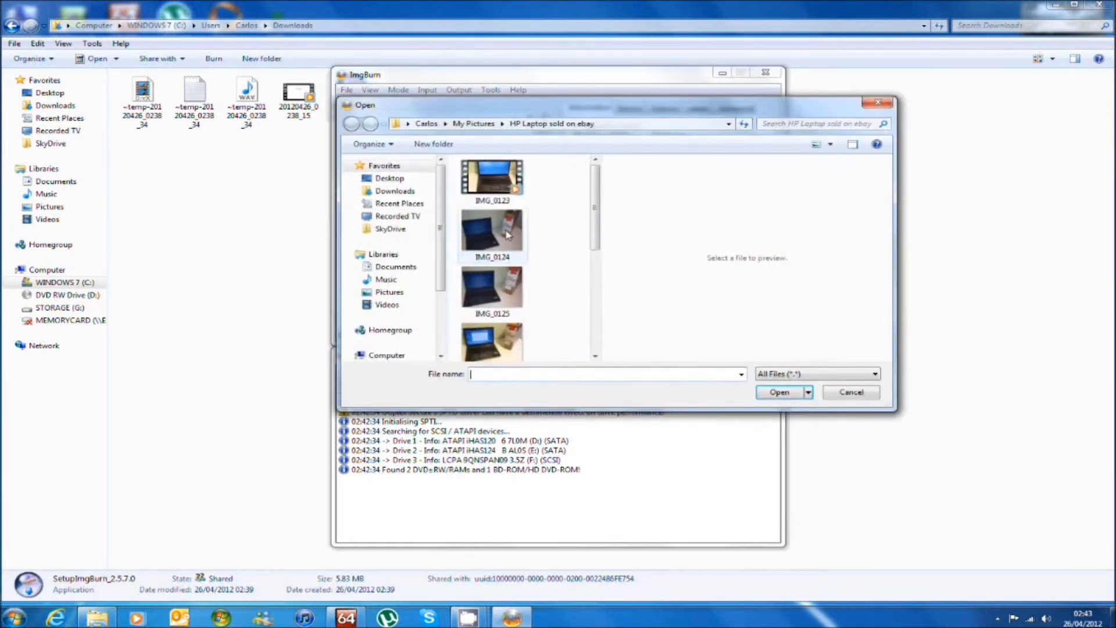
Add the video IMG_0123 from the 'HP Laptop sold on ebay' folder as the disc source.
click(489, 190)
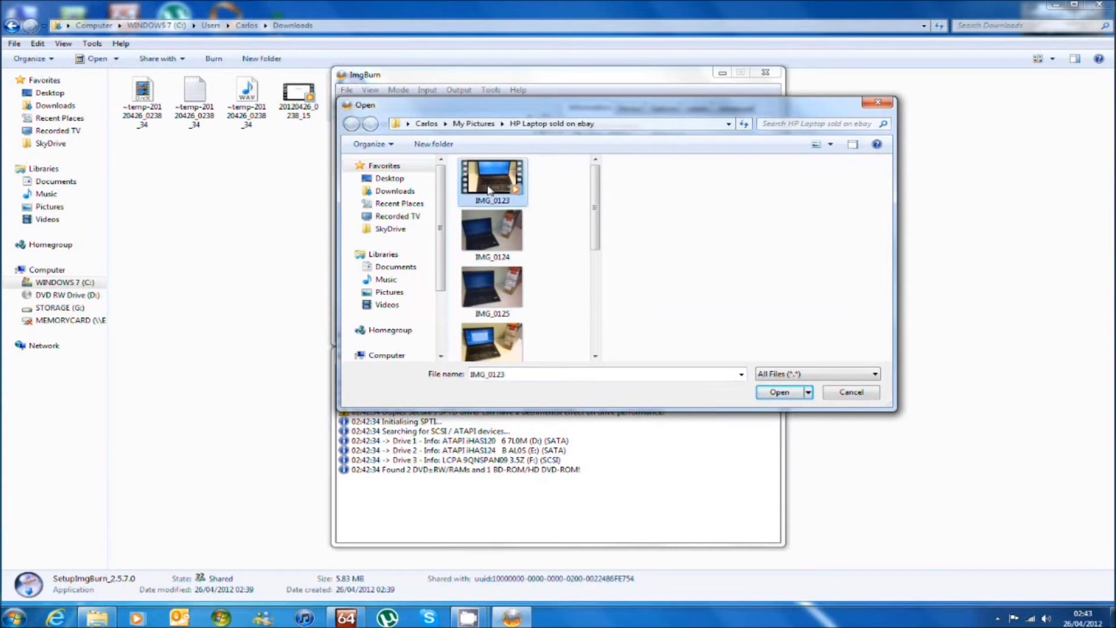
key(Return)
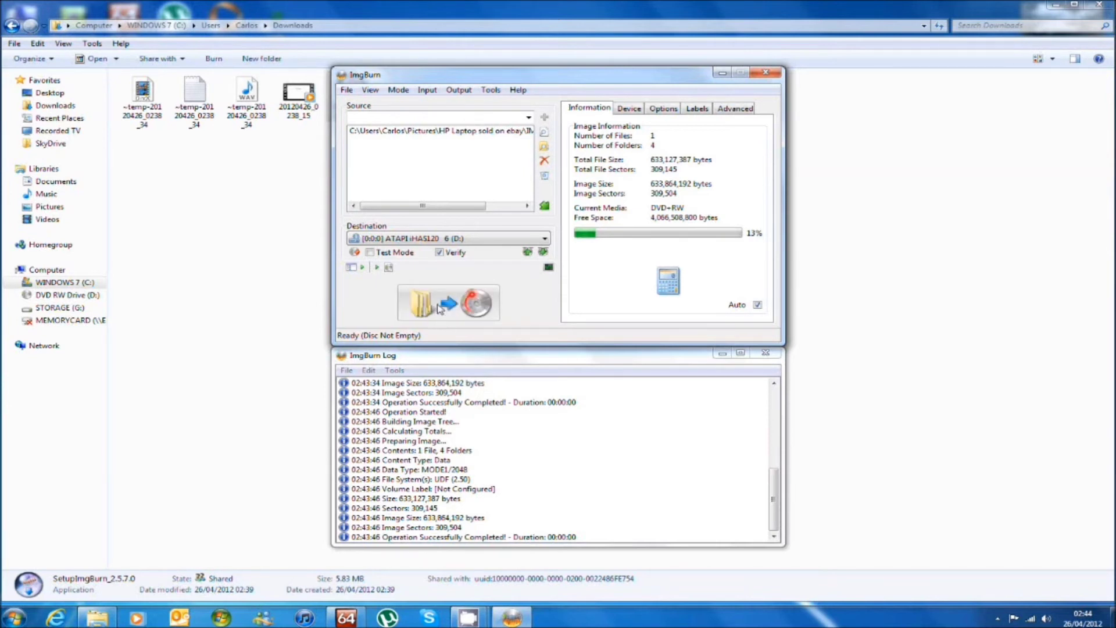
Start the build, approve overwriting the non-empty disc, and set the volume label to 'video of laptop'.
click(439, 309)
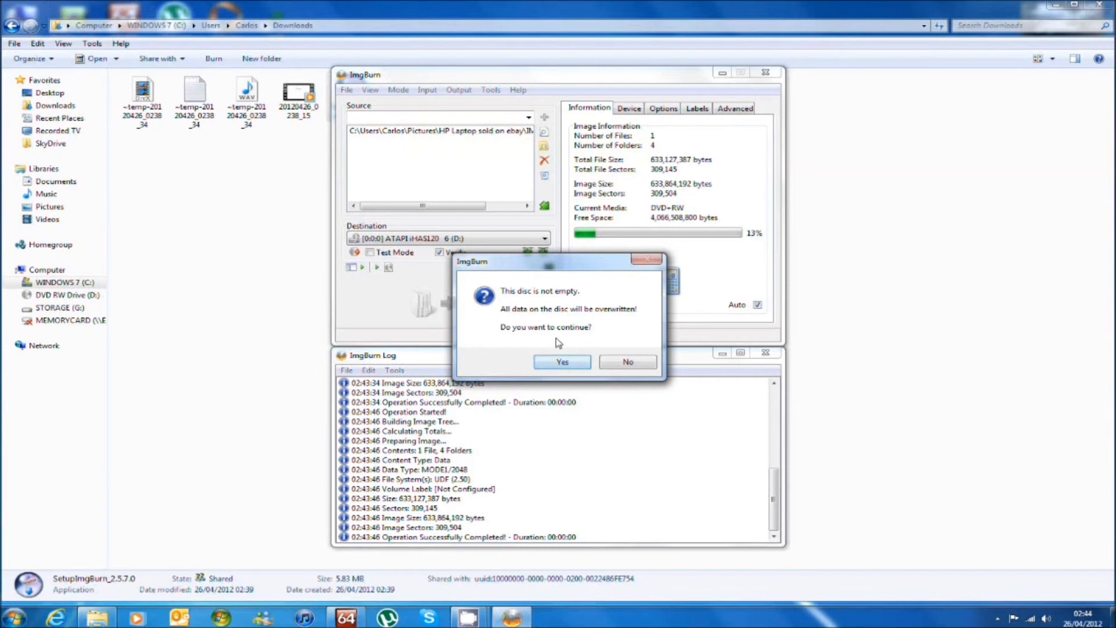
click(576, 365)
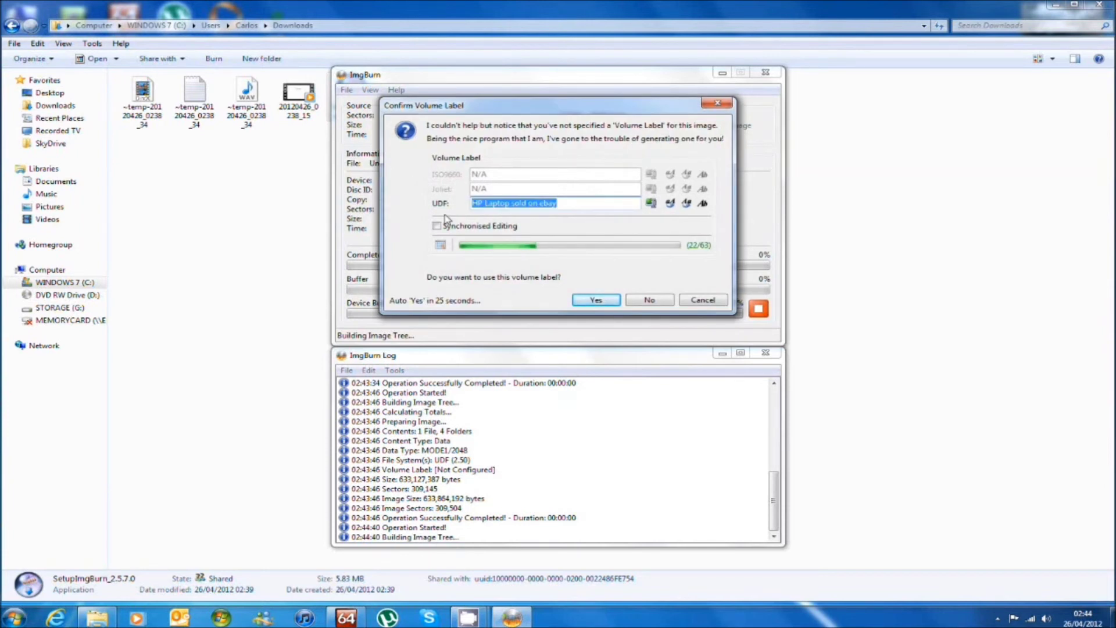
text(v)
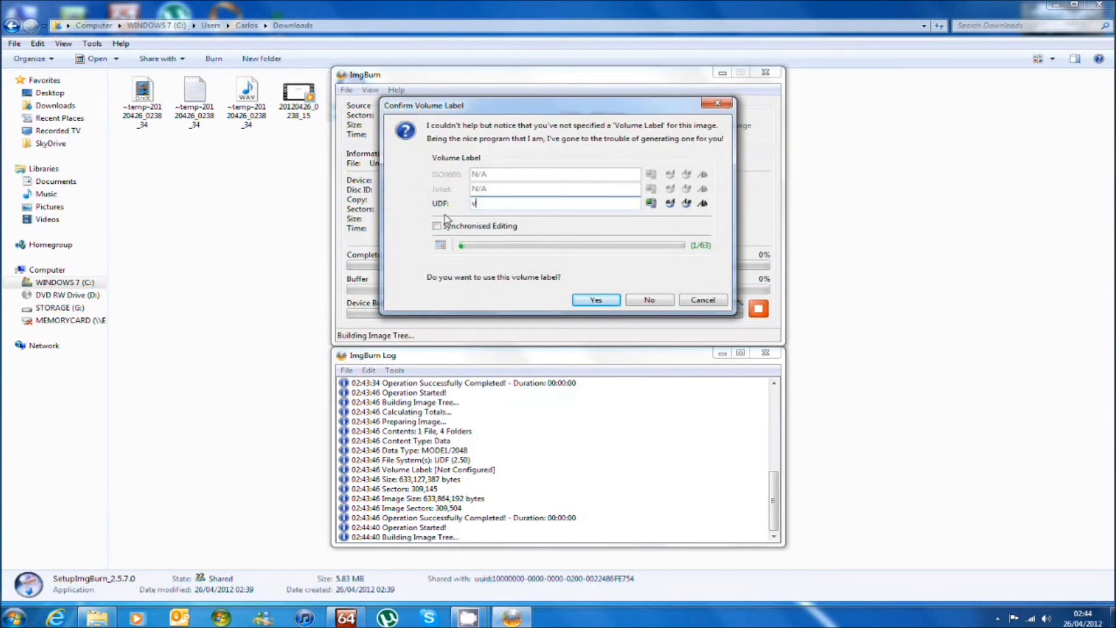
text(ideo of lapt)
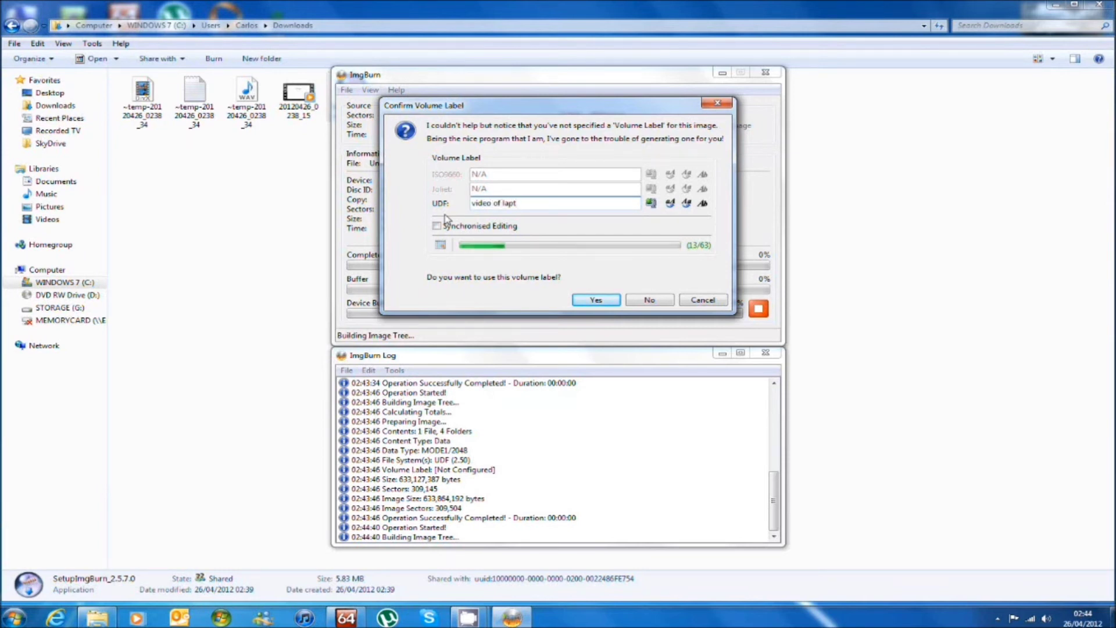
text(op)
click(597, 301)
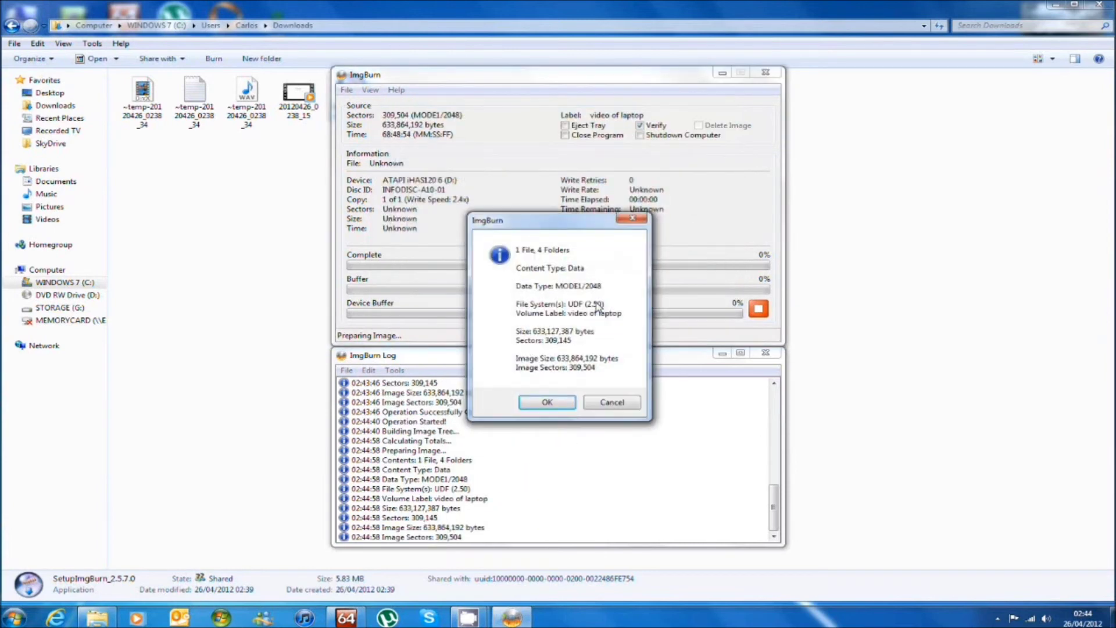
Start the burn from the summary and acknowledge the success message after verification with 0 miscompares.
click(563, 345)
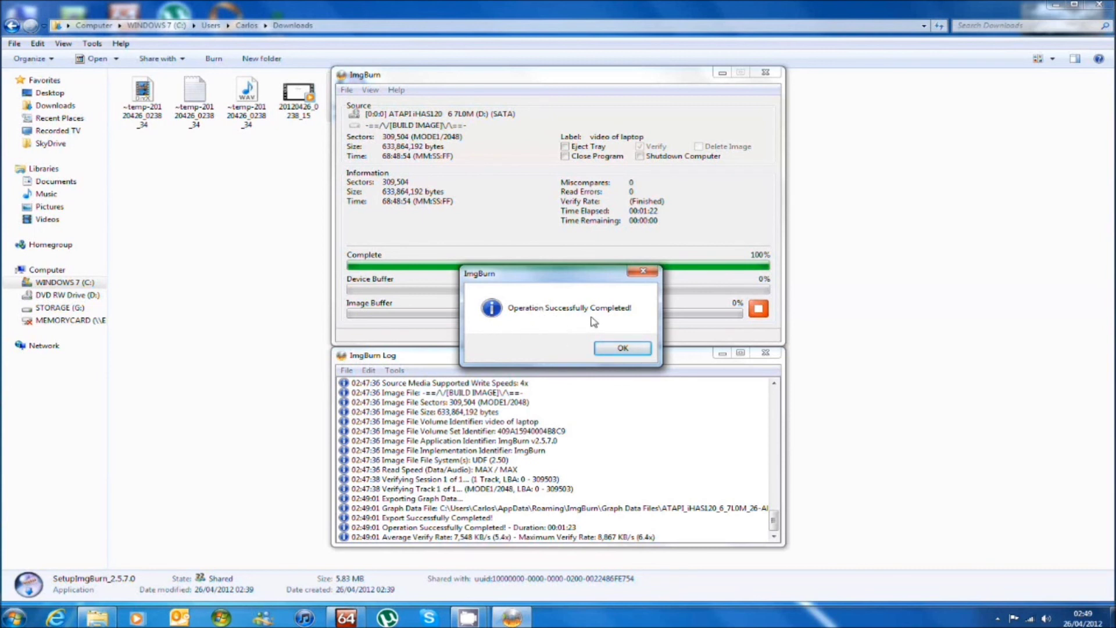
click(622, 348)
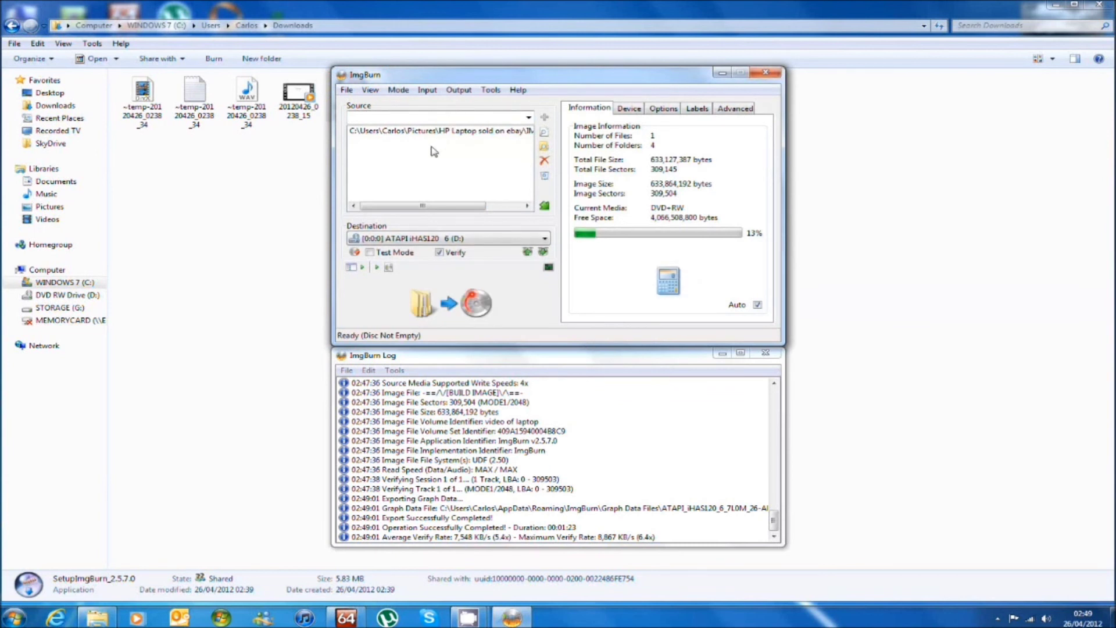
Close ImgBurn and open Computer from the Start menu.
click(765, 73)
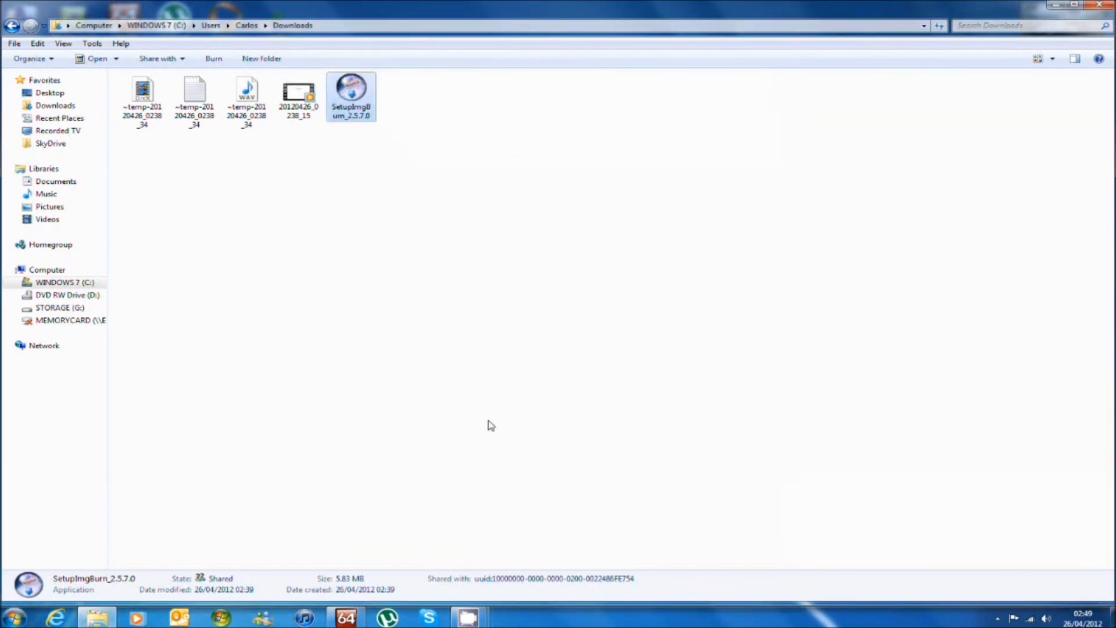
click(13, 617)
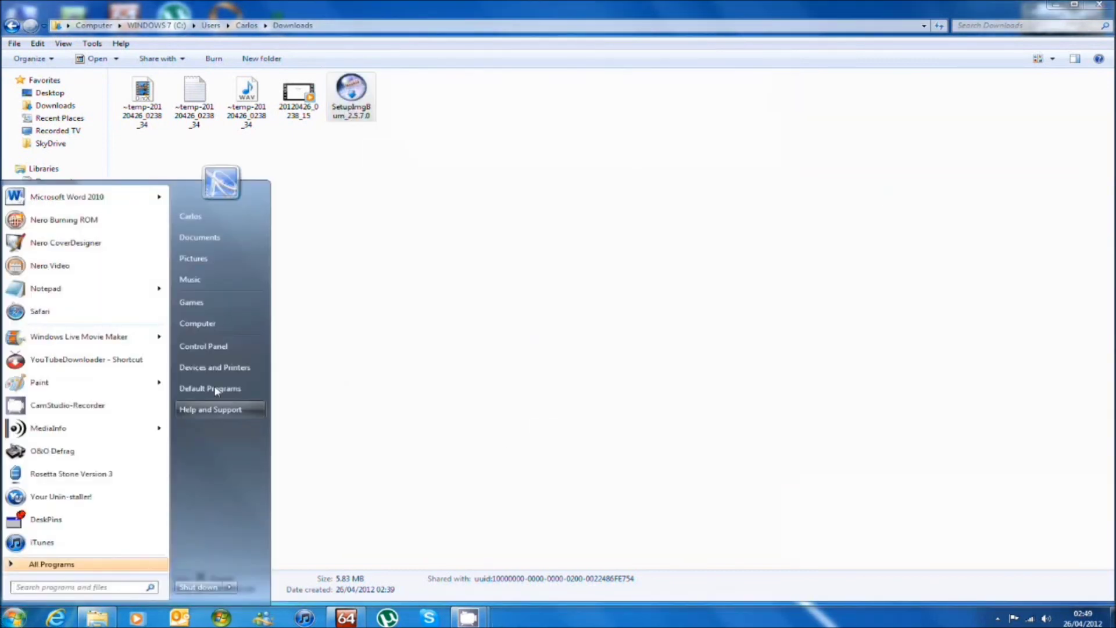
click(246, 324)
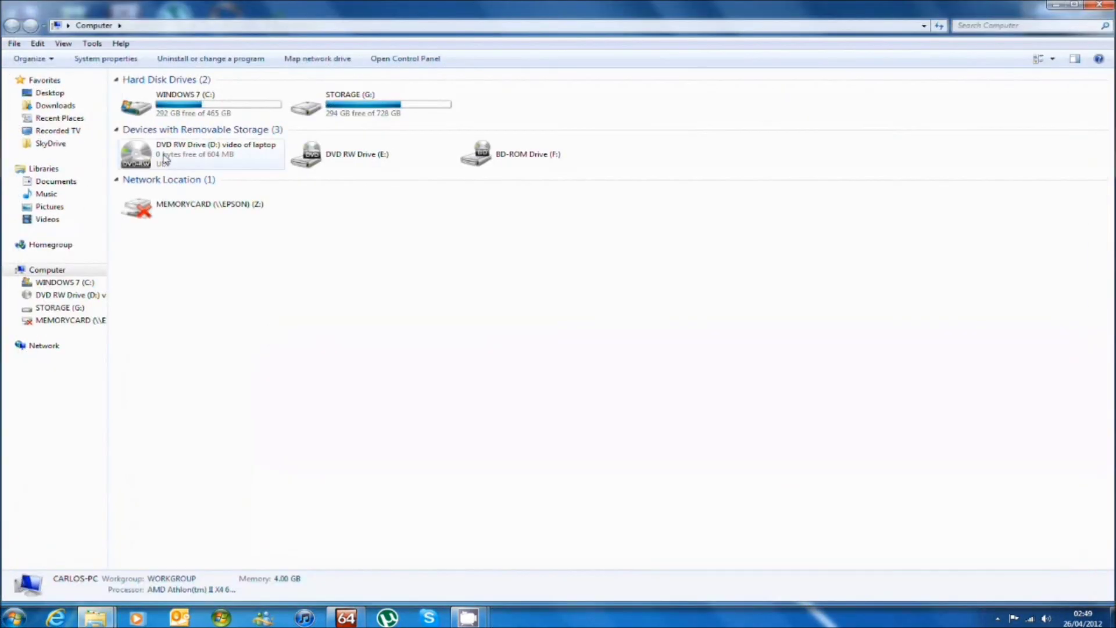
Browse DVD RW Drive (D:) through its Users folders to confirm IMG_0123, then close the window.
click(165, 157)
double_click(166, 157)
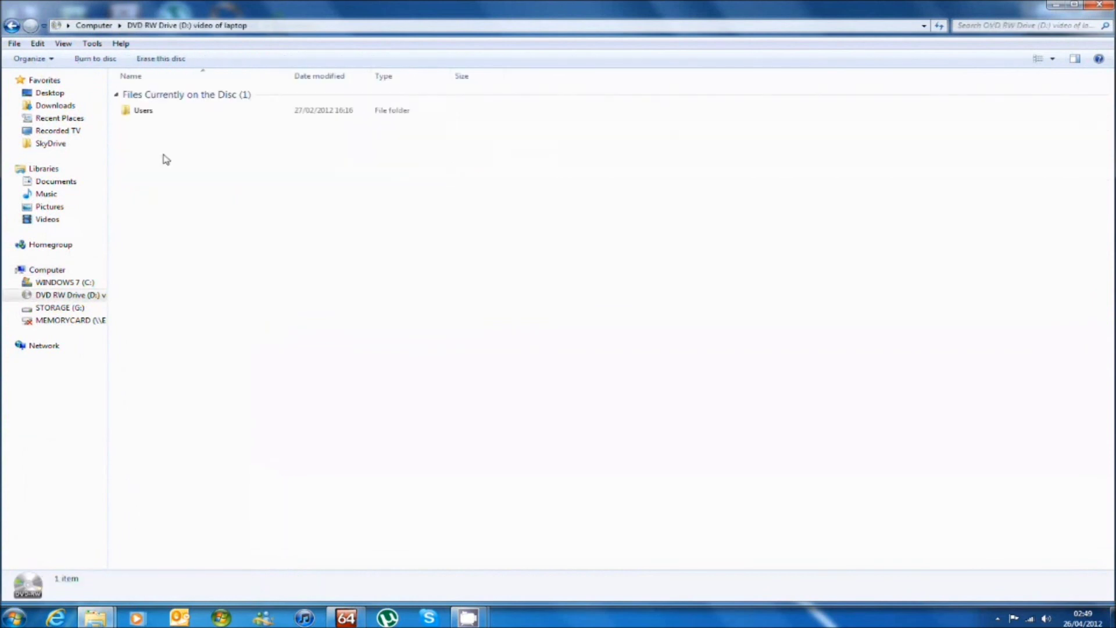
double_click(149, 109)
double_click(150, 116)
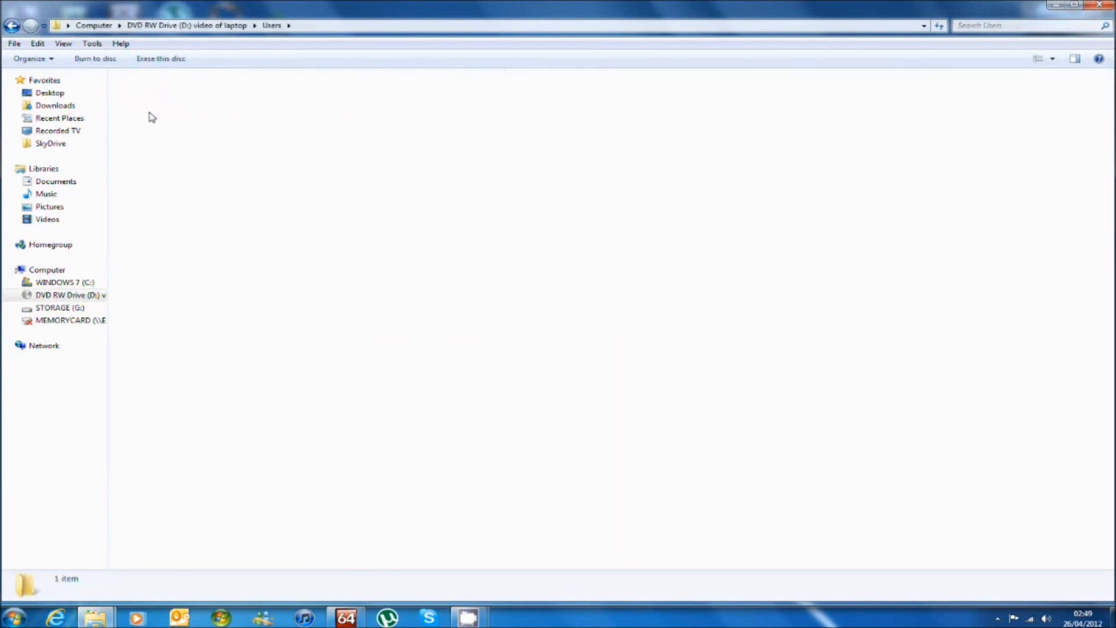
double_click(151, 117)
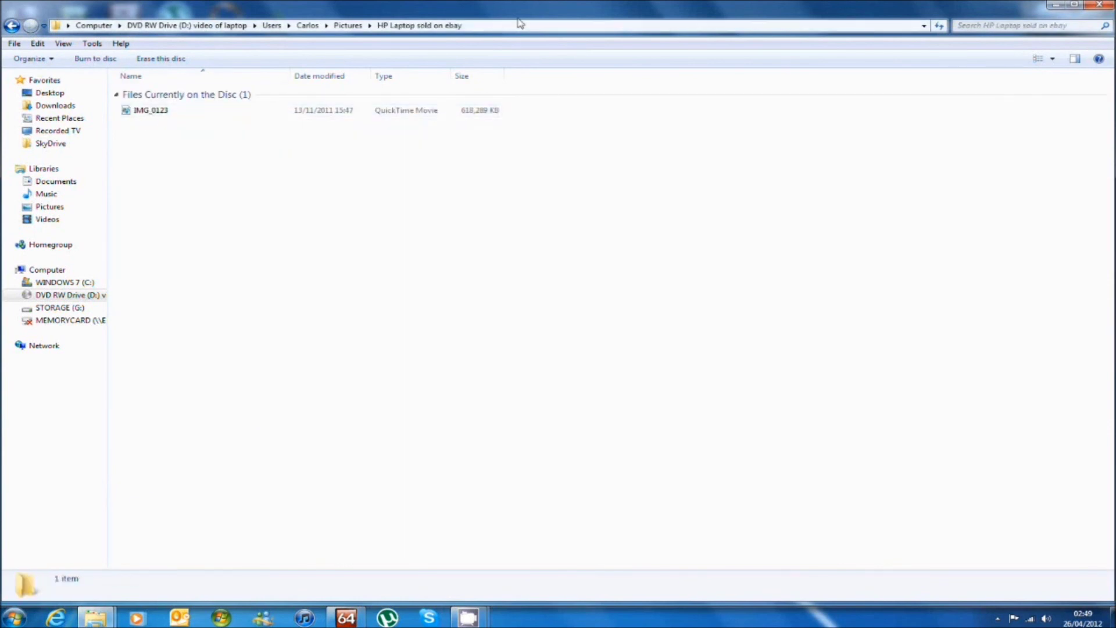
click(1109, 9)
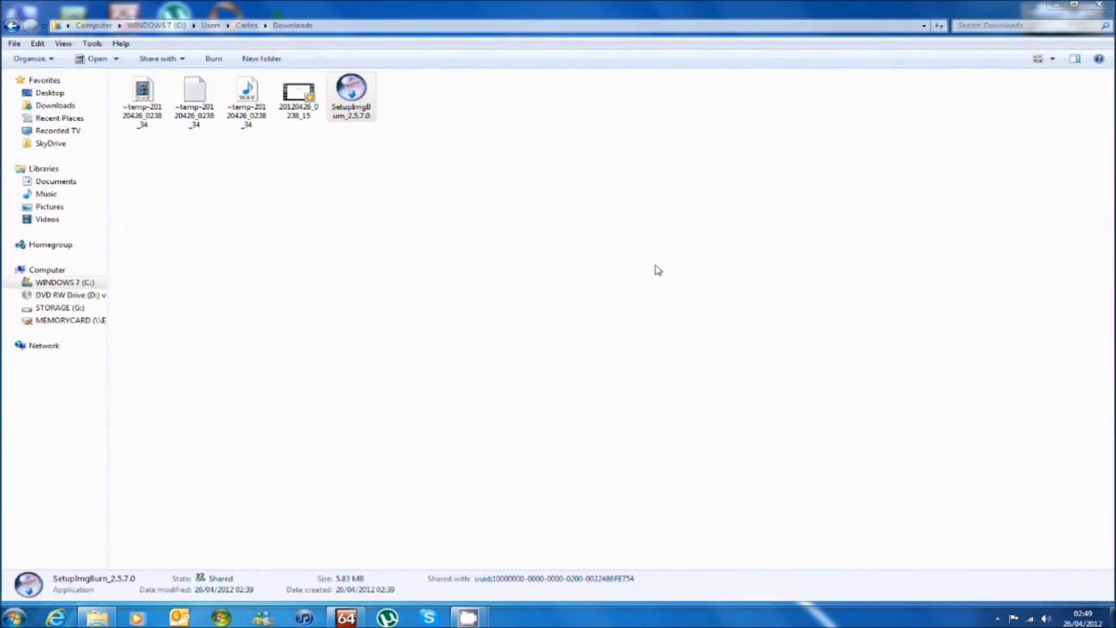